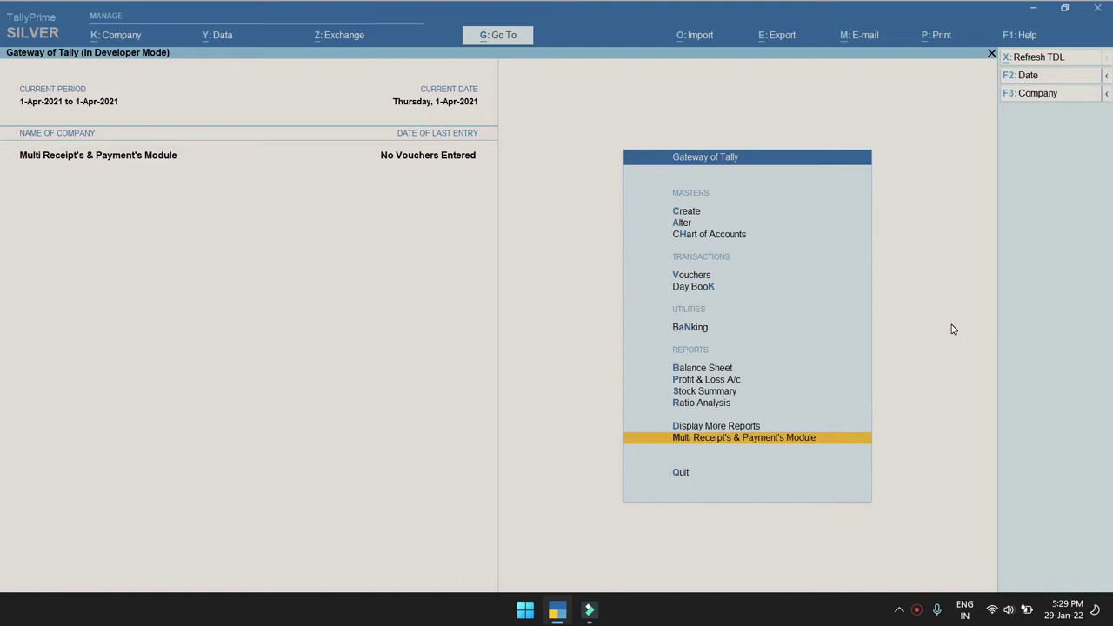
key(Escape)
key(n)
key(Up)
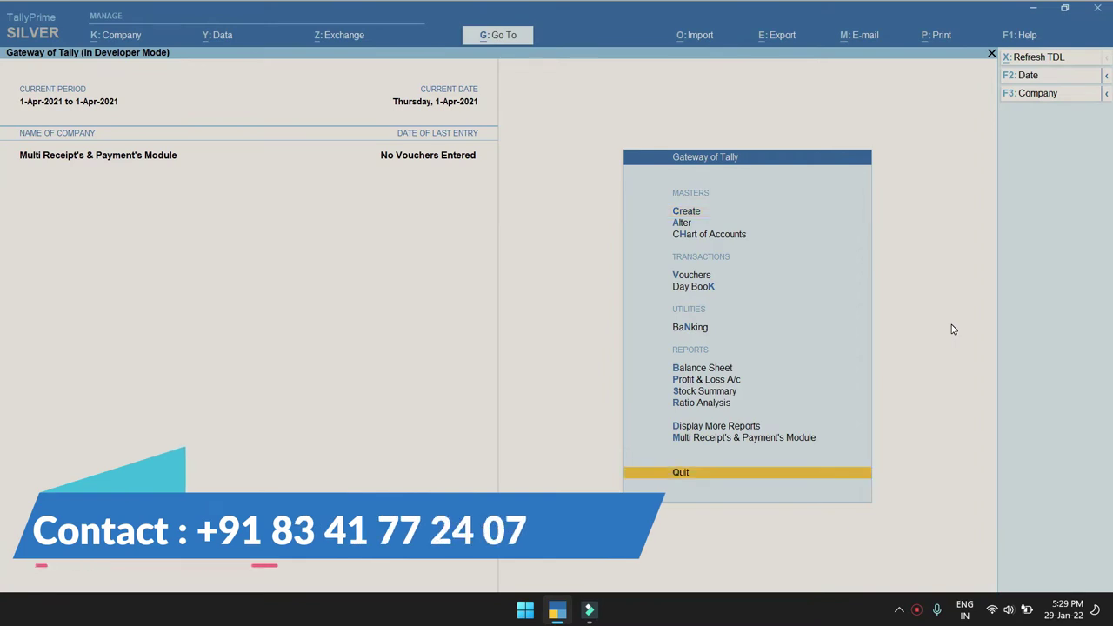
key(Up)
key(Down)
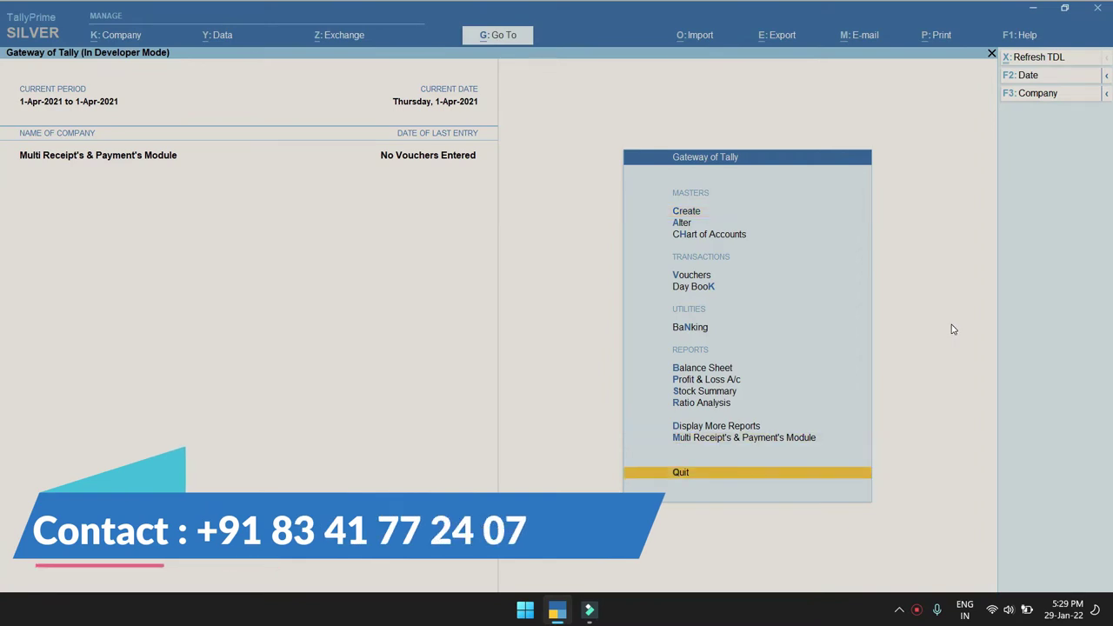
key(Up)
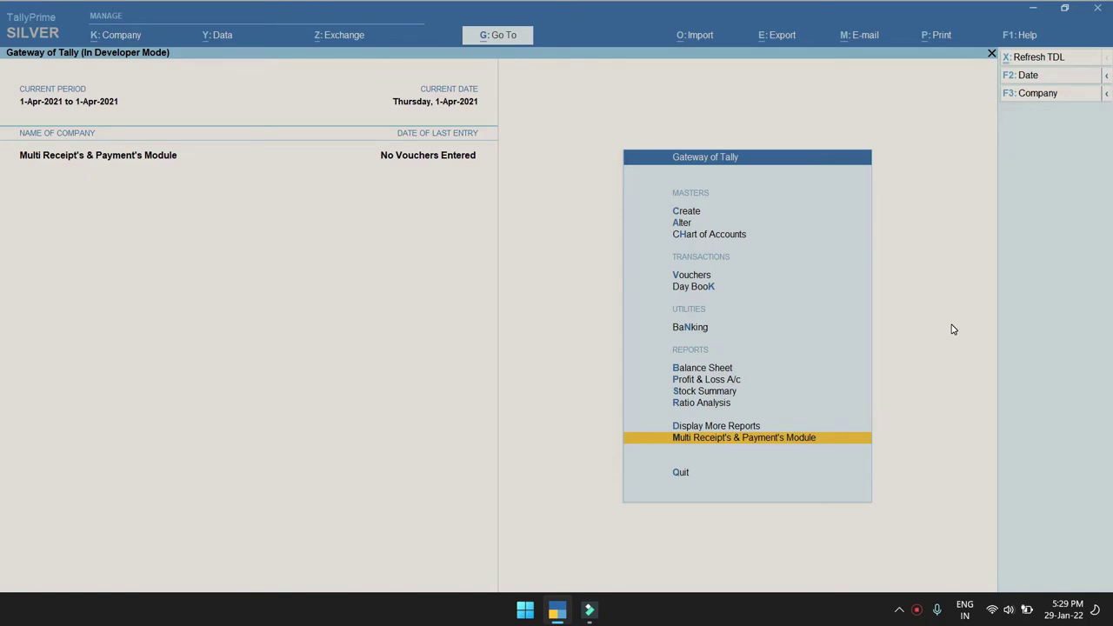
key(Escape)
key(n)
key(Up)
key(Up)
key(Escape)
key(n)
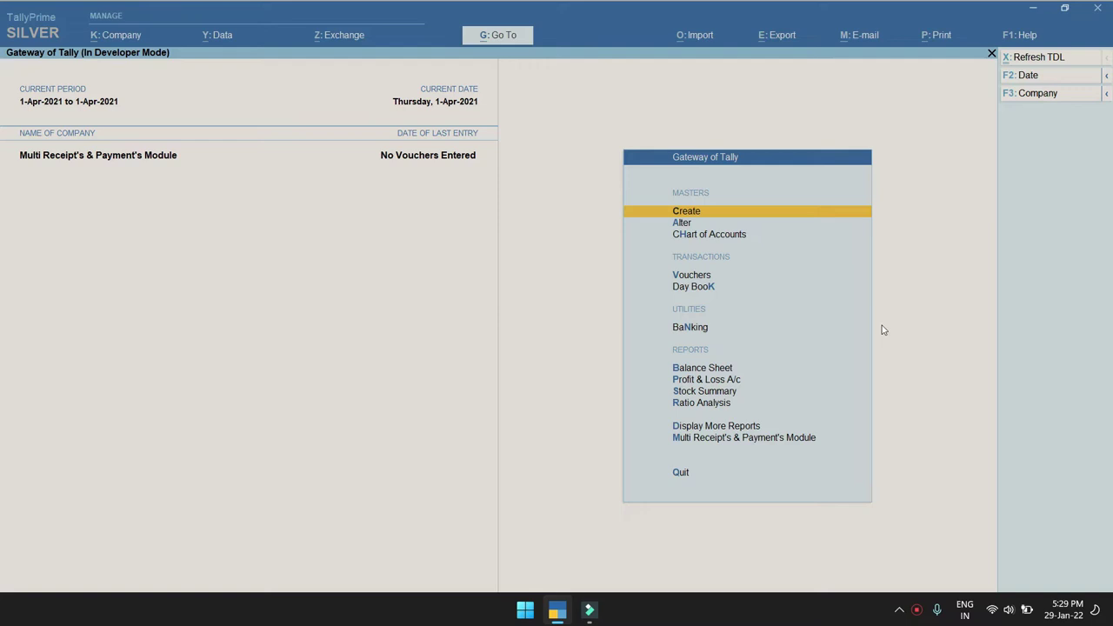
- Open the add-on features of the loaded TDLs and accept Enable Receipt's & Payment's Module as Yes
click(1020, 35)
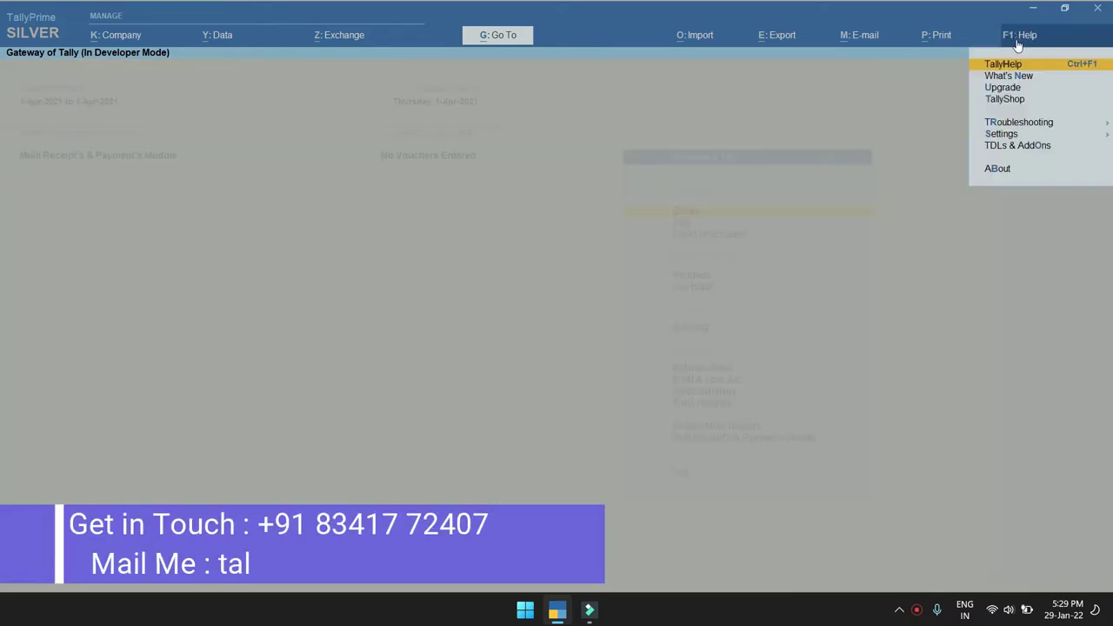
click(1013, 148)
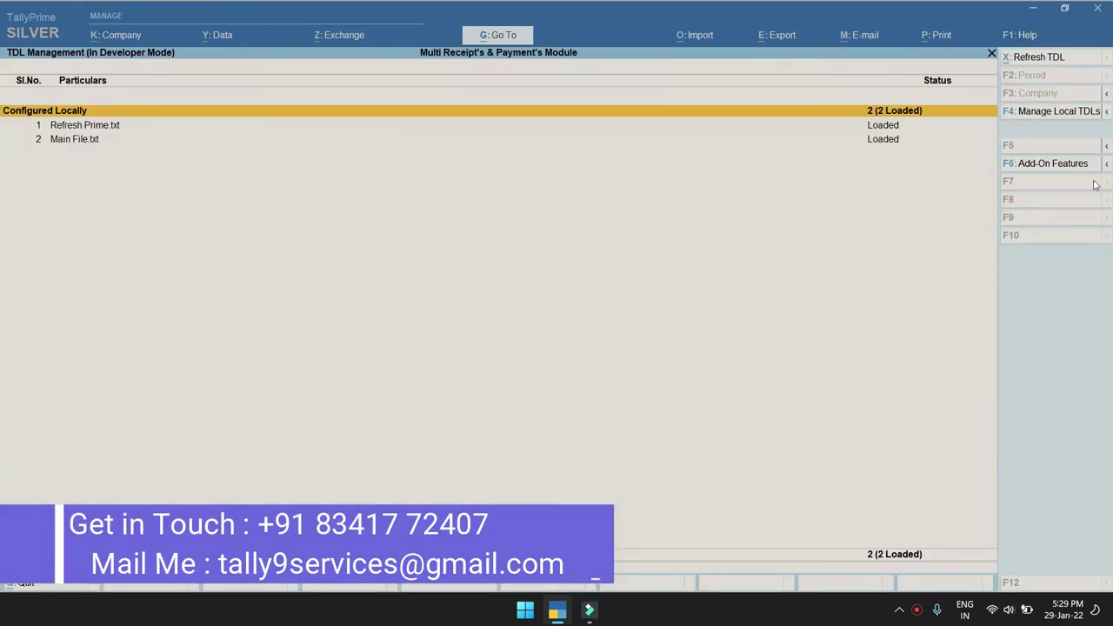
key(F6)
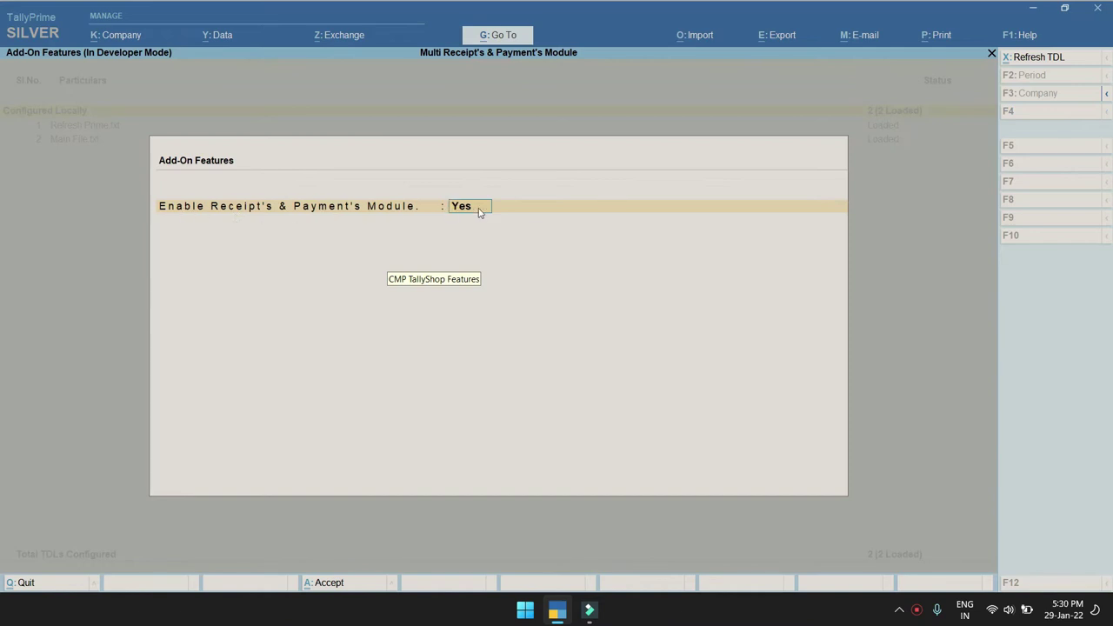
key(Return)
key(y)
key(Escape)
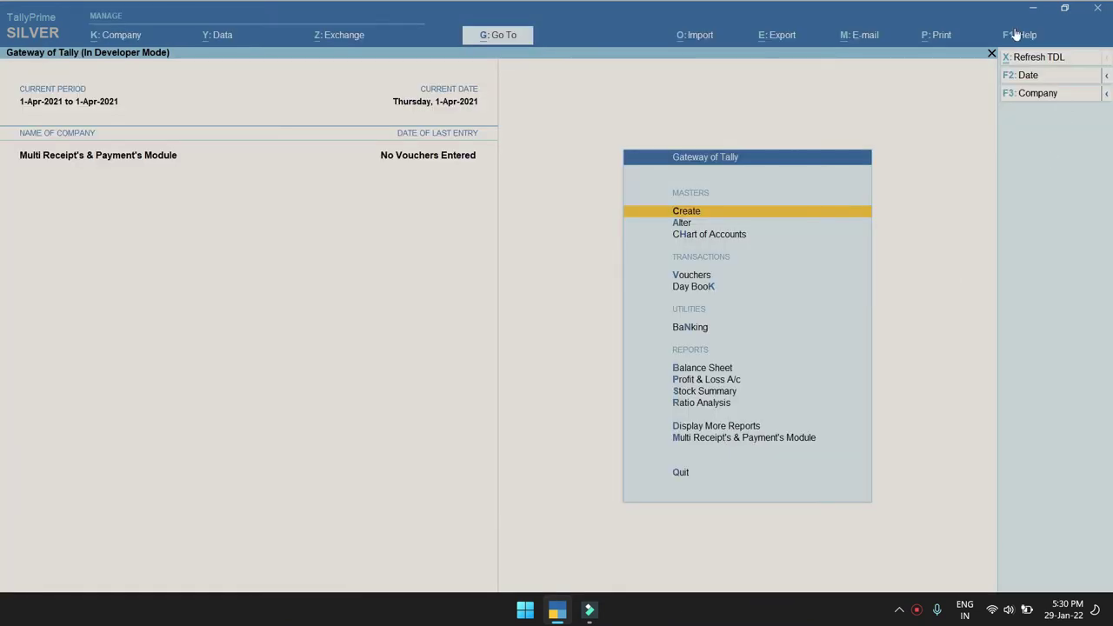
- Open the Multiple Receipt's Menu within the Multi Receipt's & Payment's Module
key(Up)
key(Up)
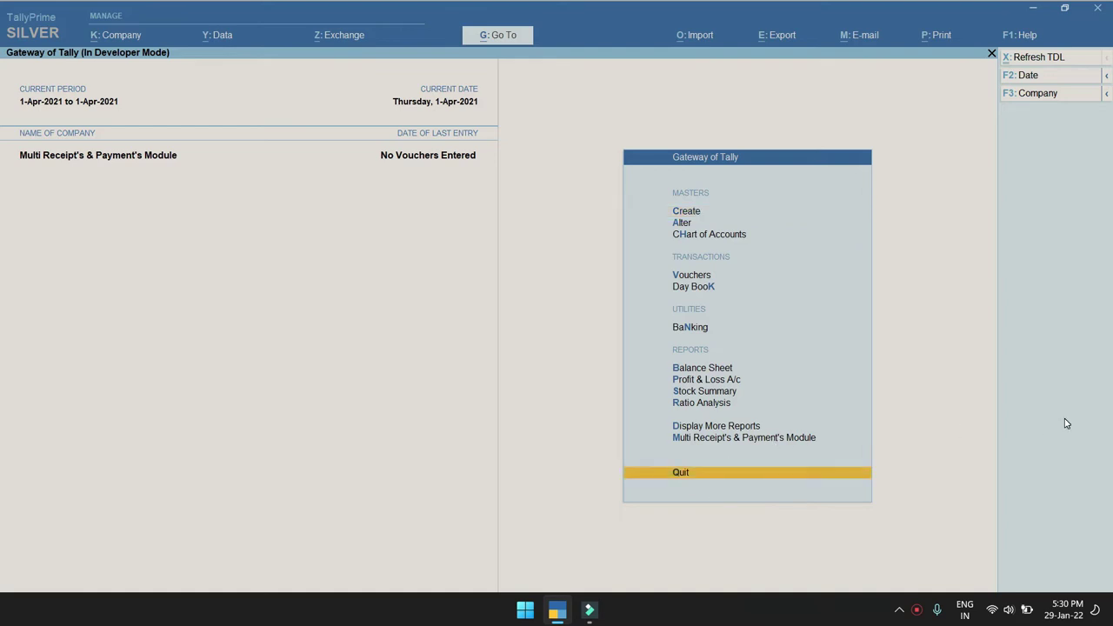
key(Return)
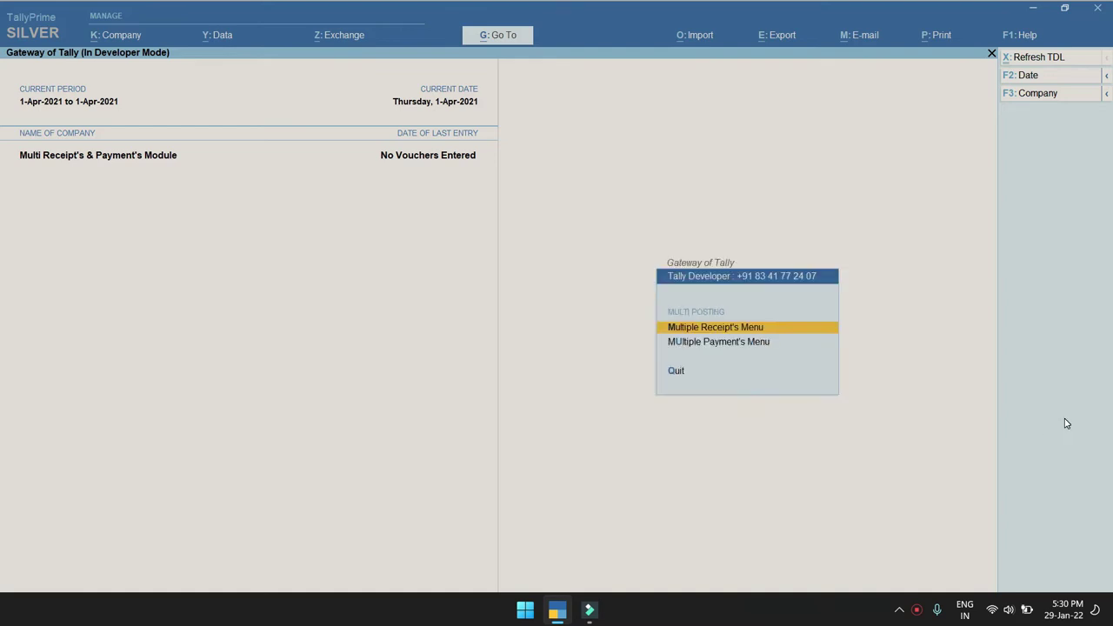
key(Down)
key(Up)
key(Down)
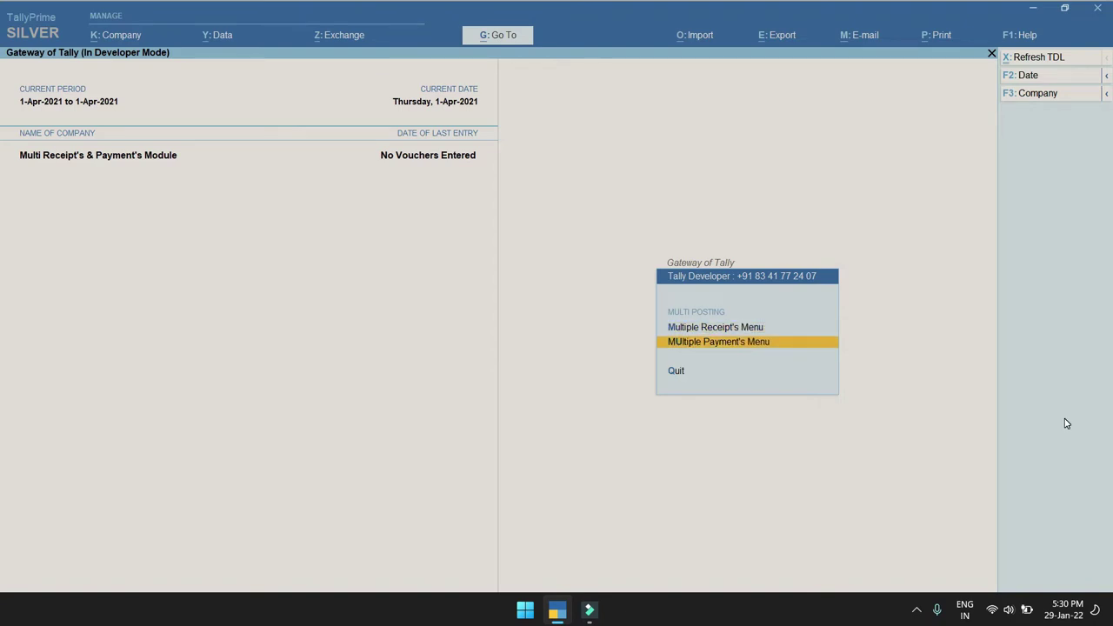
key(Up)
key(Return)
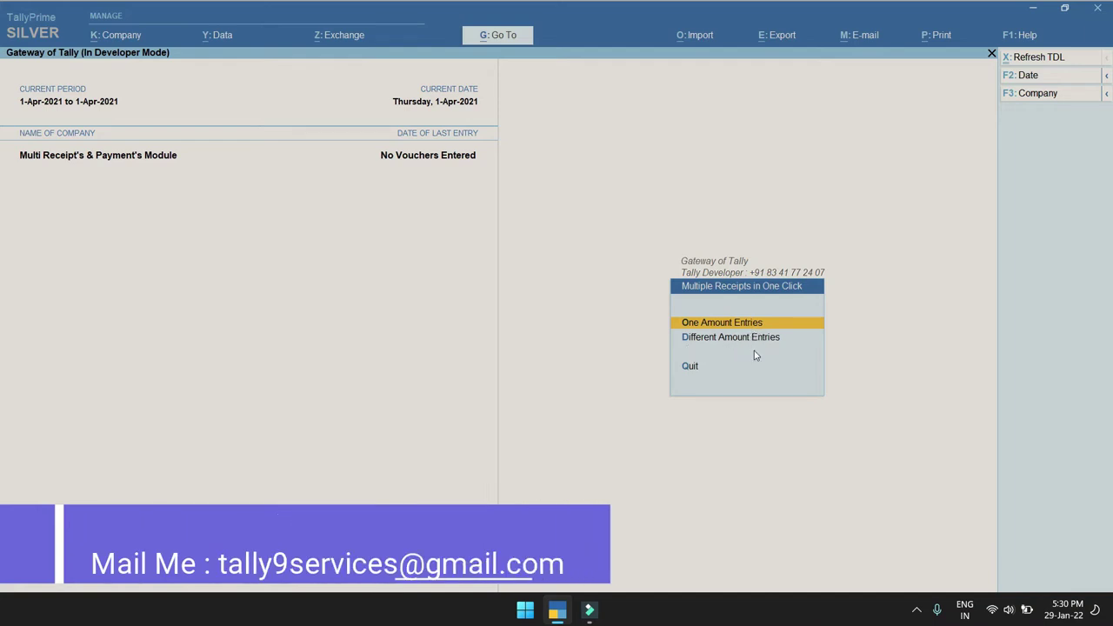
key(Return)
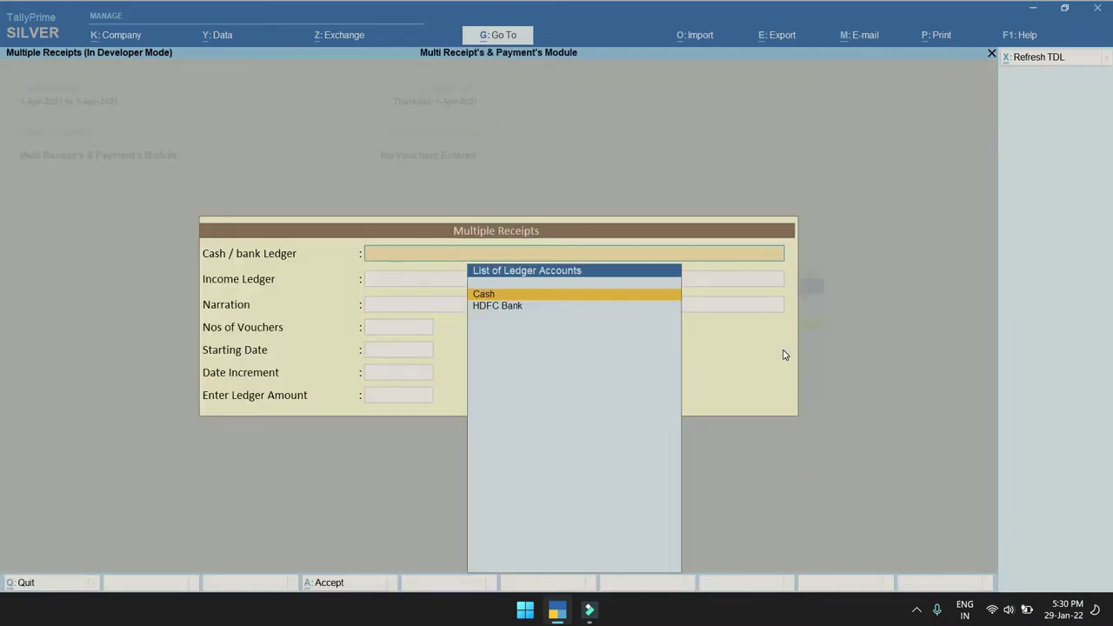
key(Down)
key(Up)
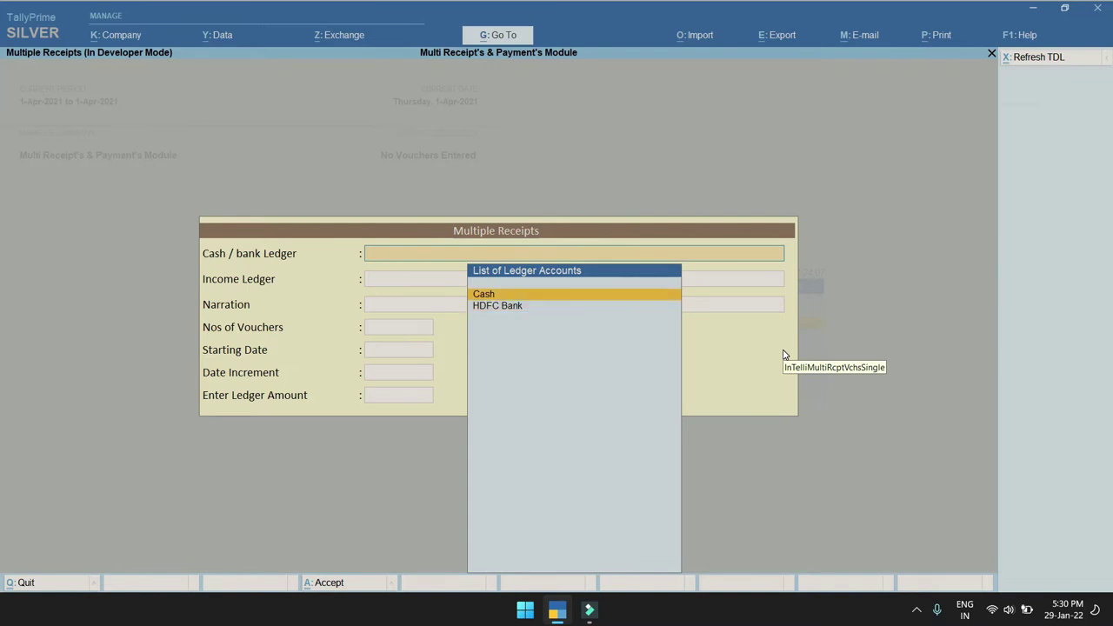
key(Return)
key(Escape)
key(Return)
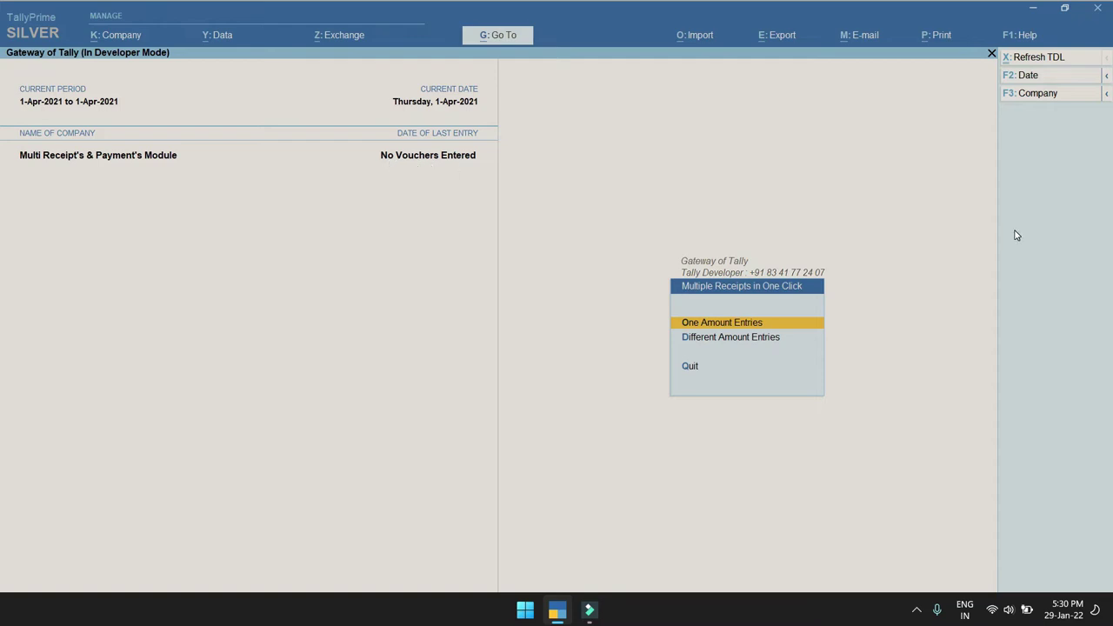
key(Return)
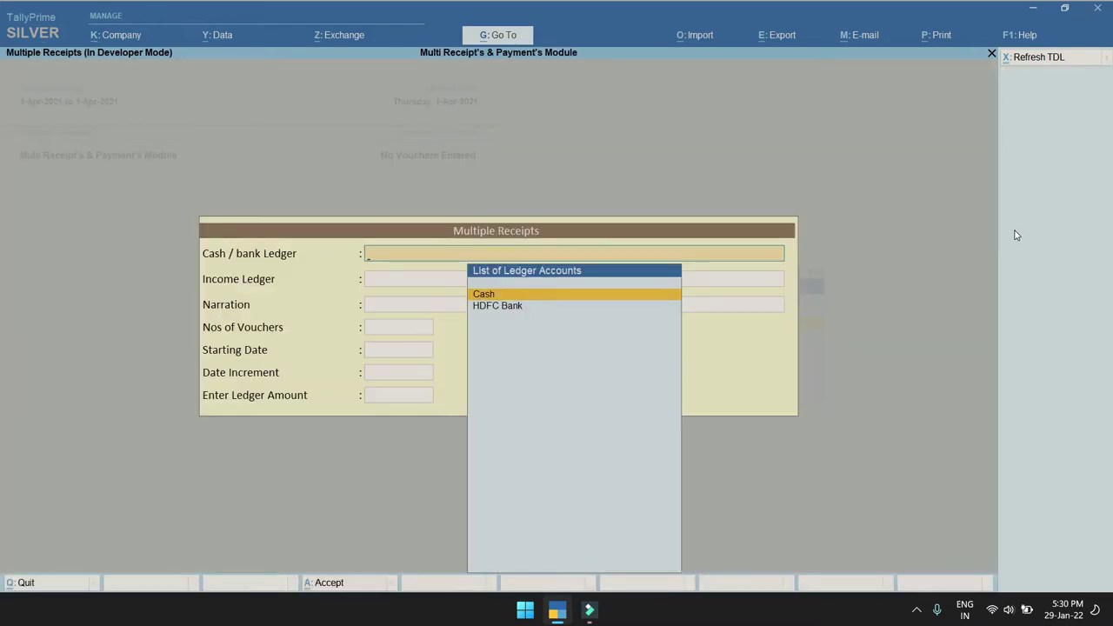
key(Escape)
key(y)
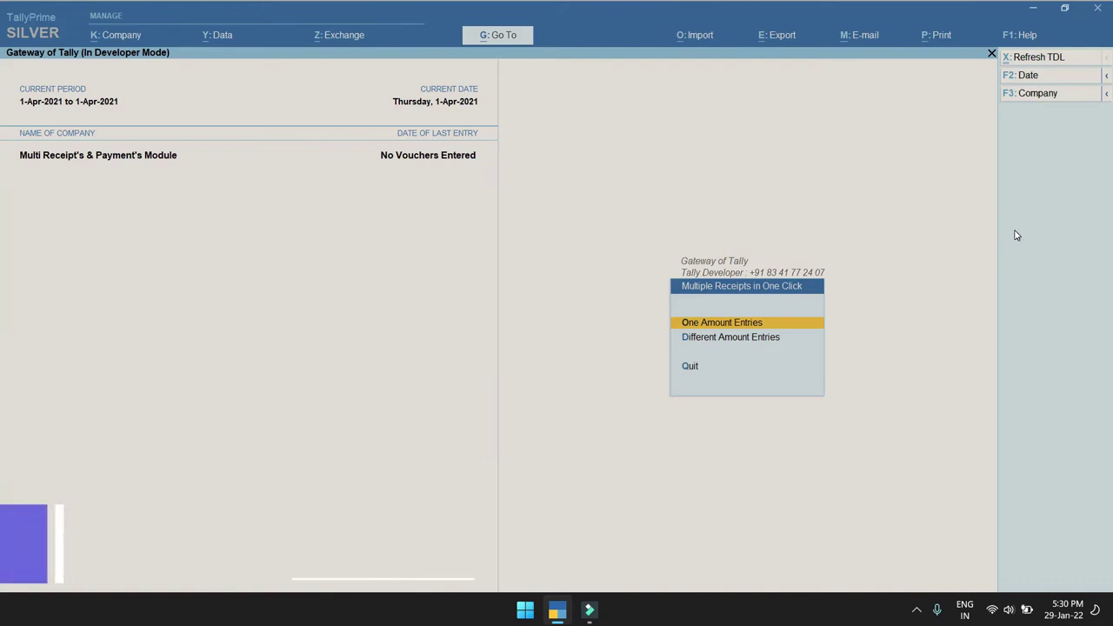
- Start a One Amount Entries multiple receipt and set its cash/bank ledger to Cash
key(Return)
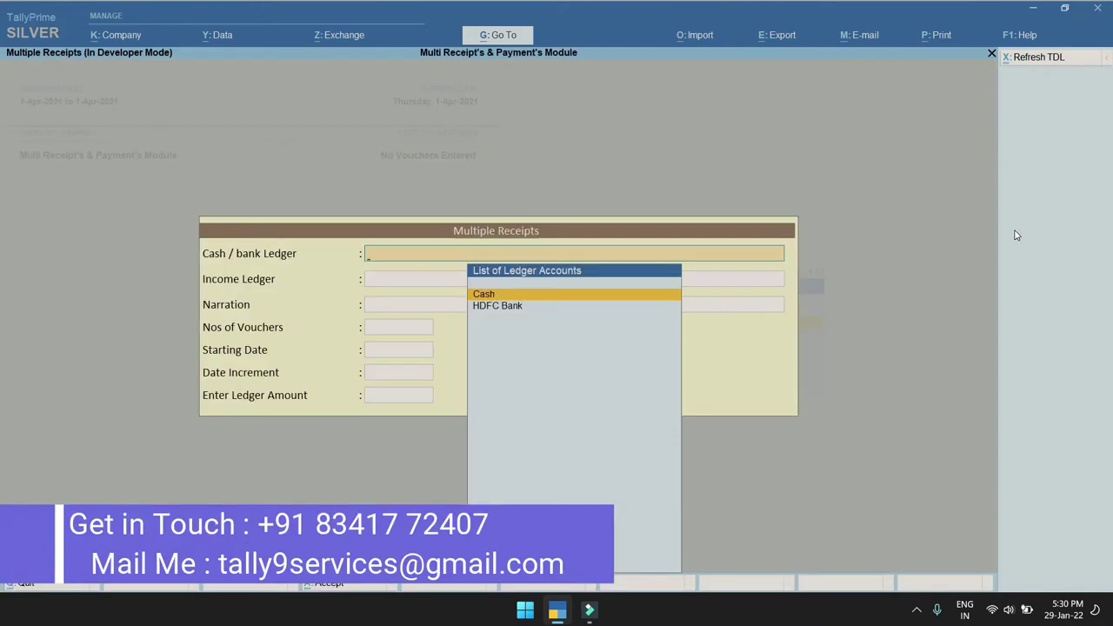
key(Down)
key(Up)
key(Down)
key(Up)
key(Return)
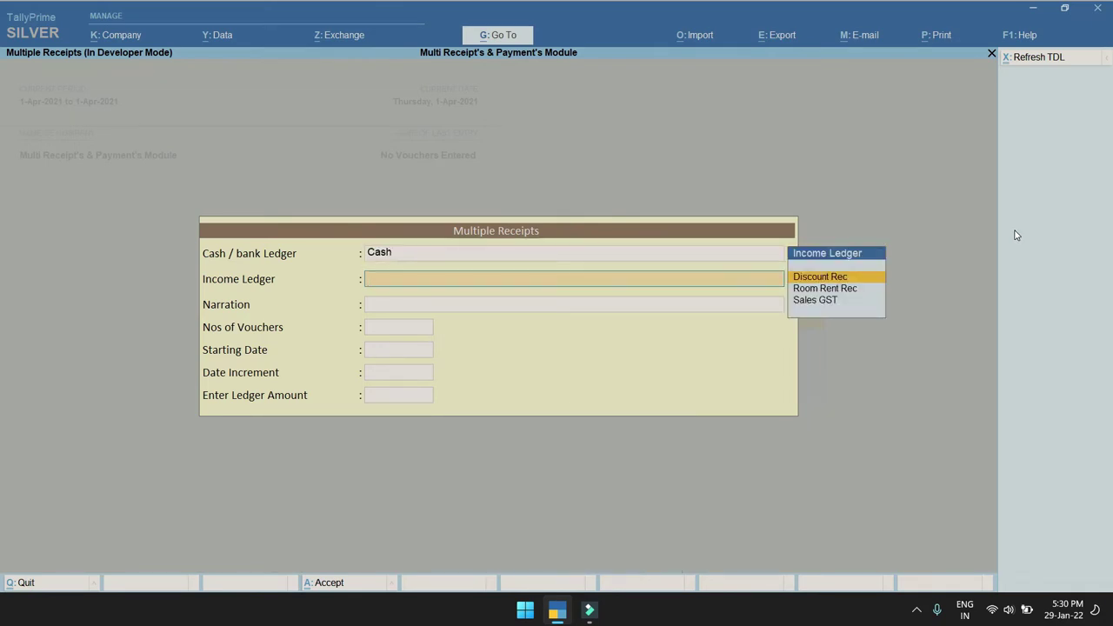
- Set the income ledger to Room Rent Rec and enter the narration "Being Cash Rec"
key(Down)
key(Down)
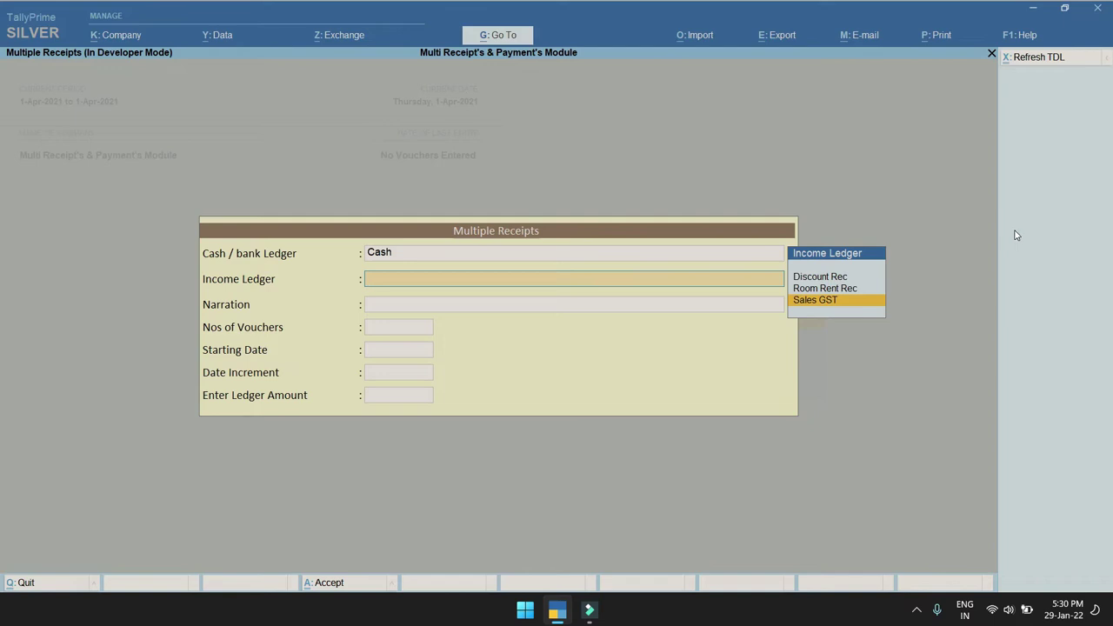
key(Up)
key(Up)
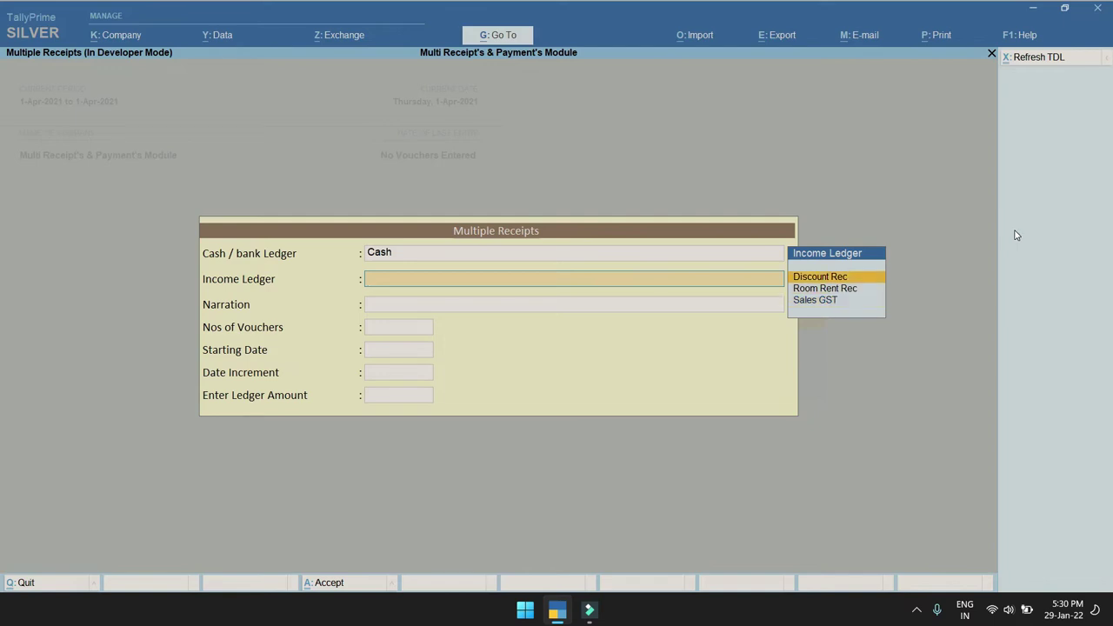
key(Down)
key(Down)
key(Up)
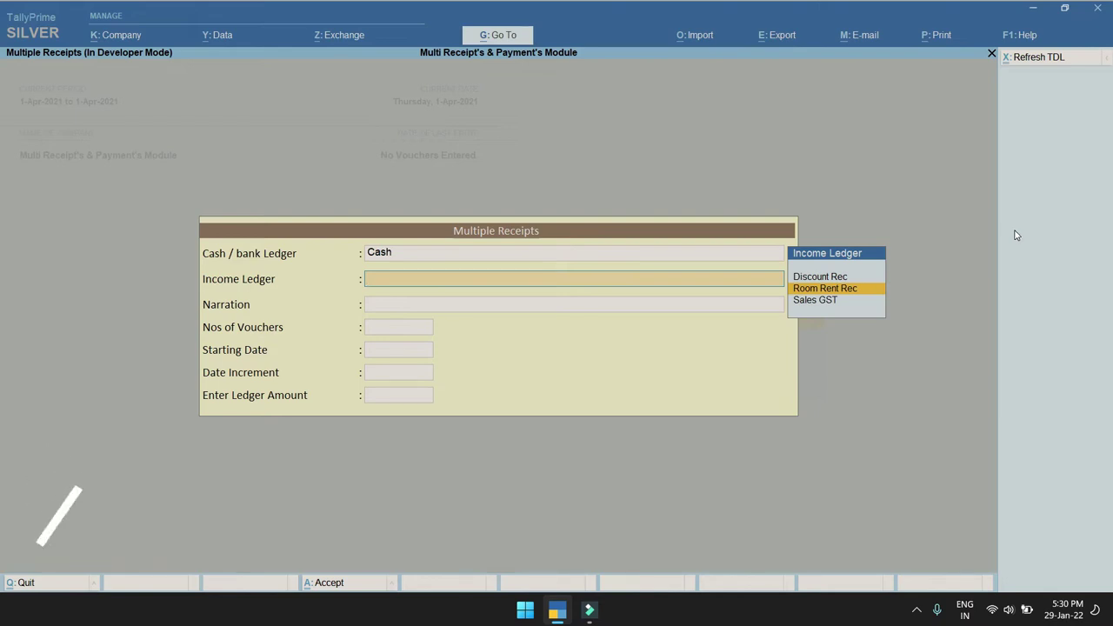
key(Return)
text(Being Cash Rec)
key(Return)
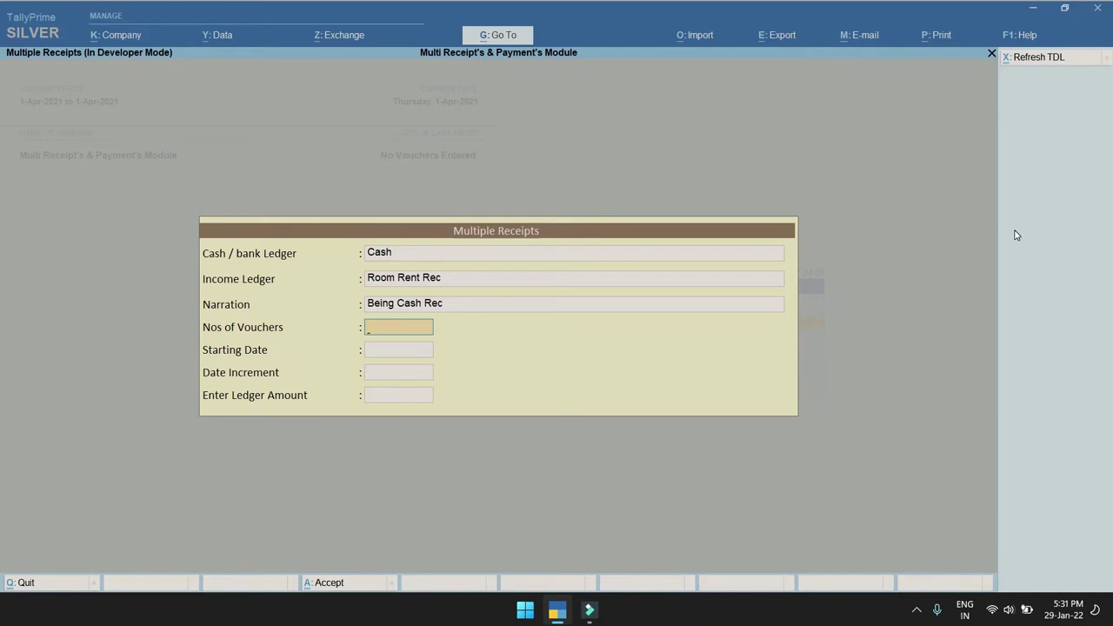
- Set the number of vouchers to 12 and the starting date to 1-Apr-2021
text(12)
key(Return)
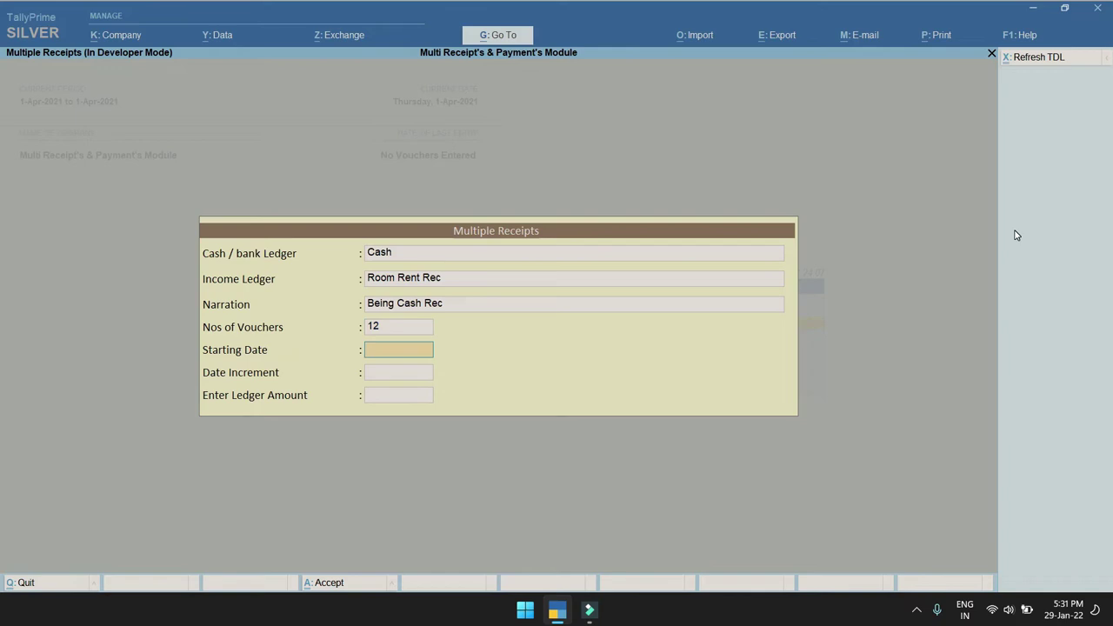
key(Return)
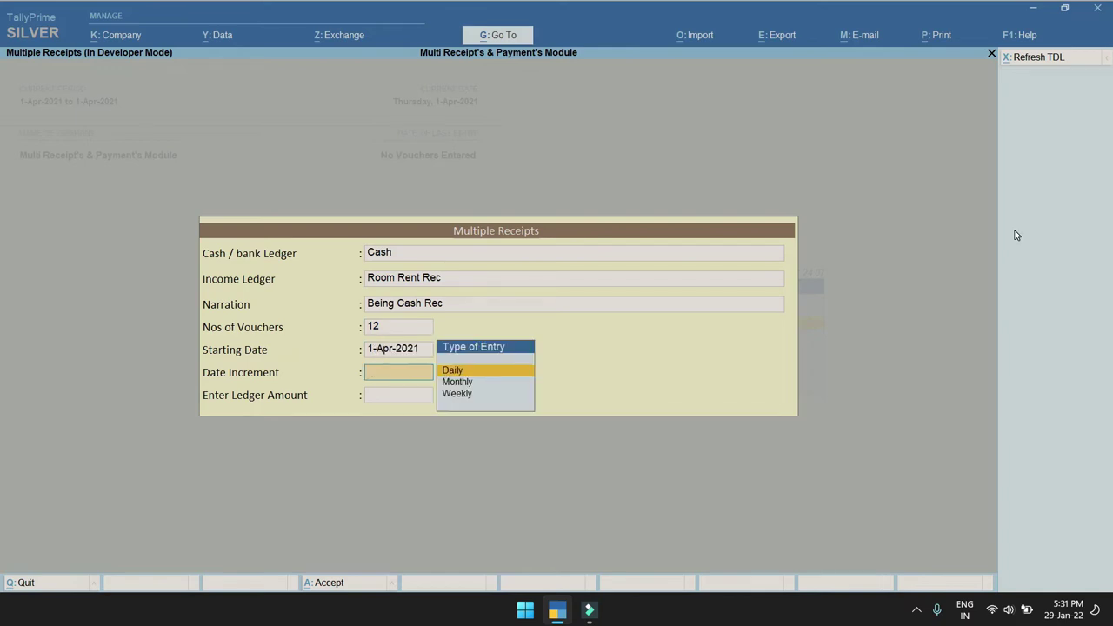
- Set the date increment of the receipt entries to Monthly
key(Down)
key(Down)
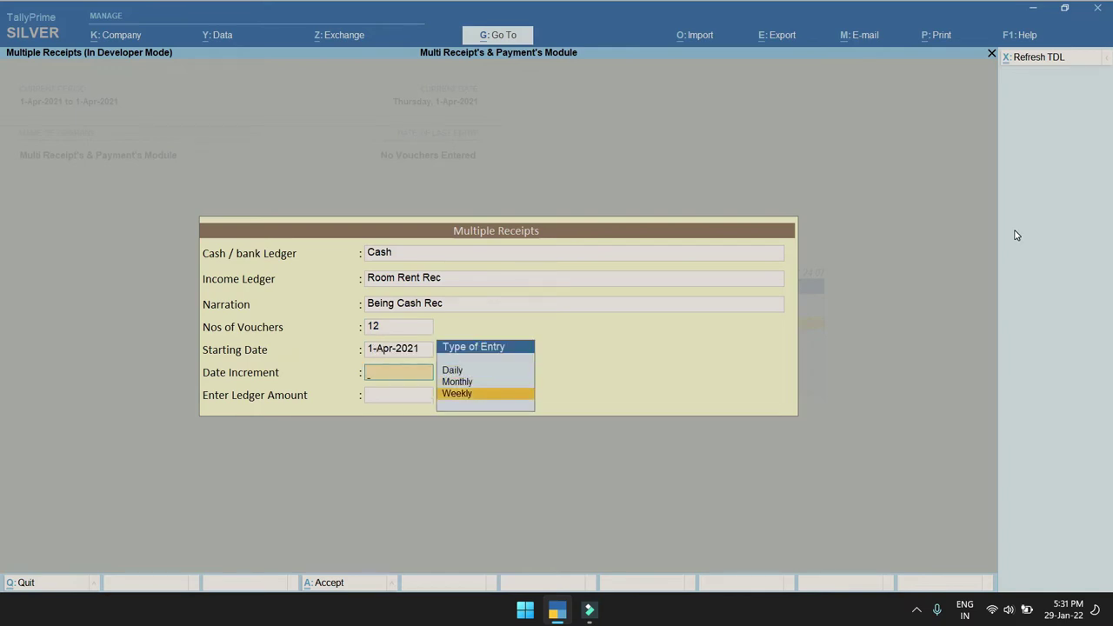
key(Up)
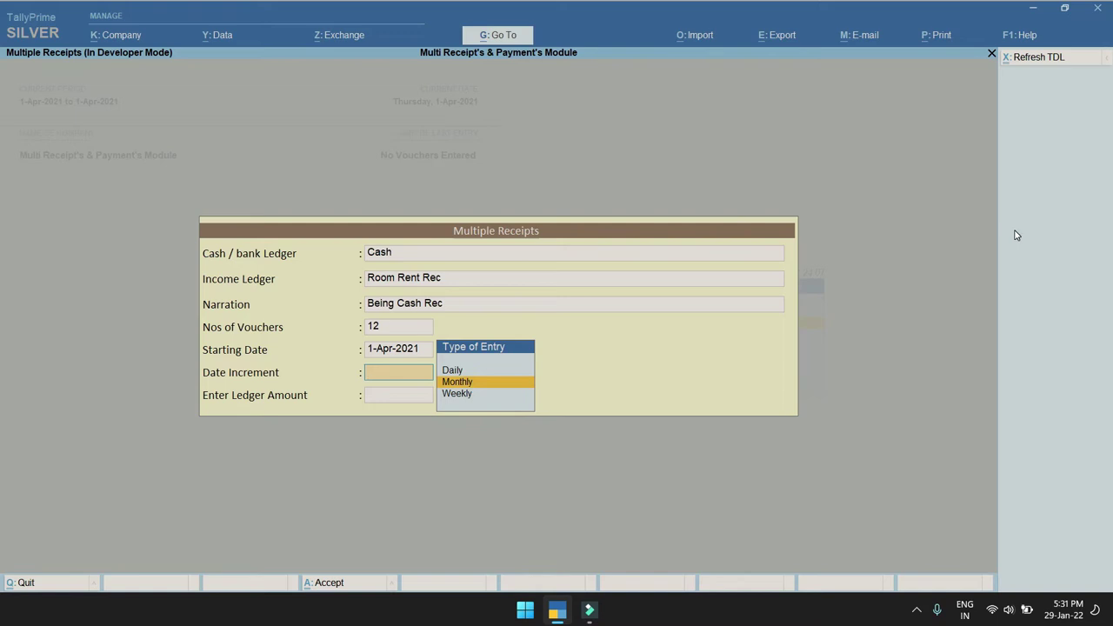
key(Up)
key(Down)
key(Return)
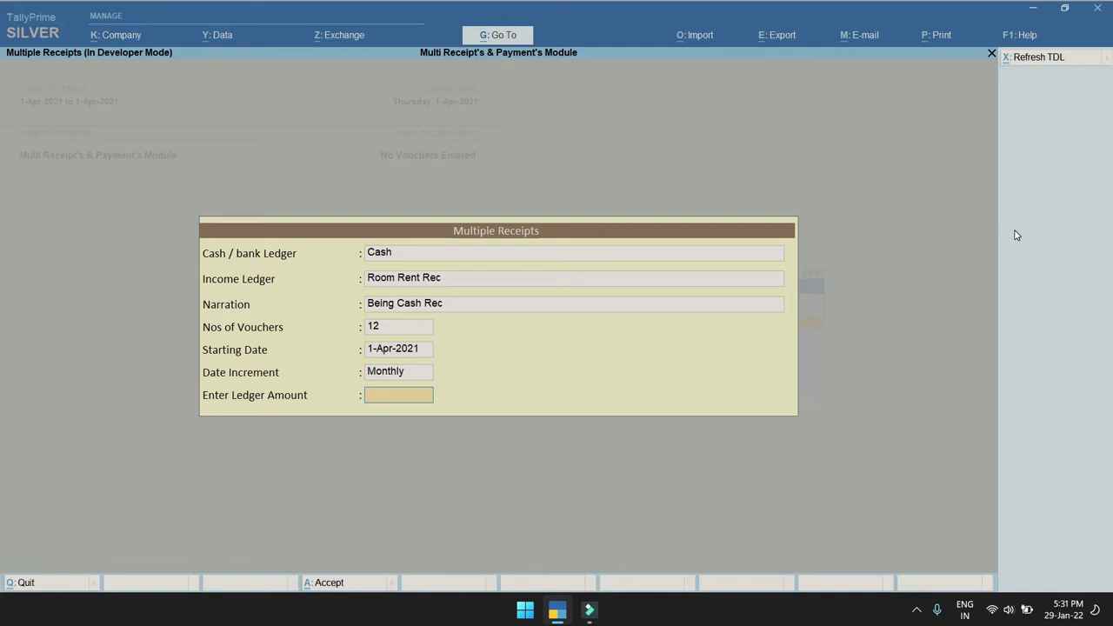
- Return to the date increment and set it to Daily
key(BackSpace)
key(Down)
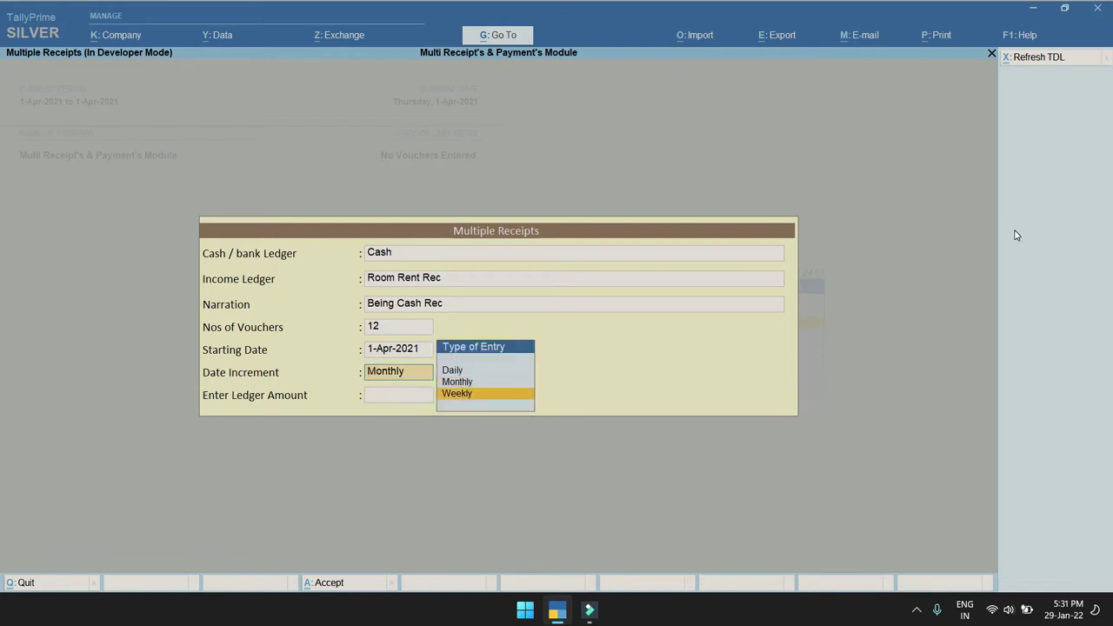
key(Up)
key(Up)
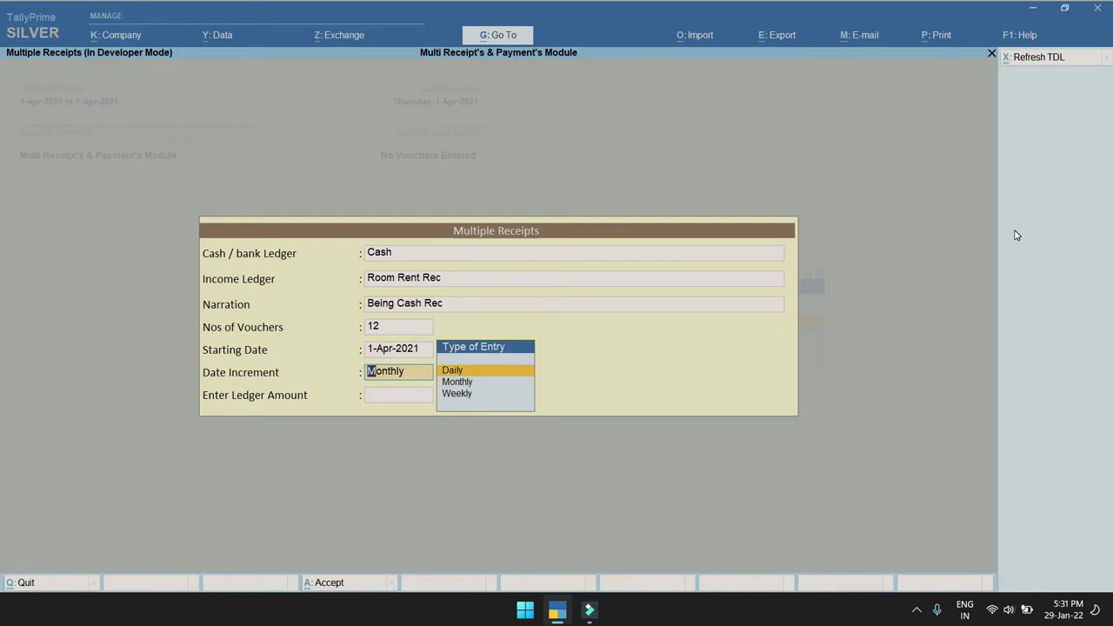
key(Return)
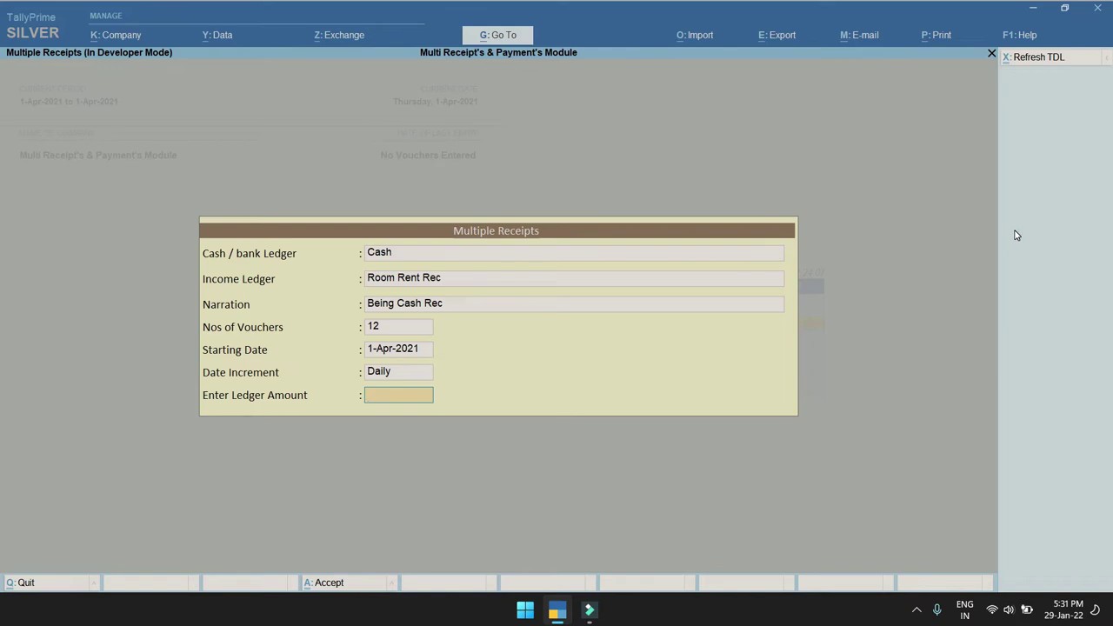
- Set the ledger amount to 1,250 and accept the multiple receipts entry
text(1,250)
key(Return)
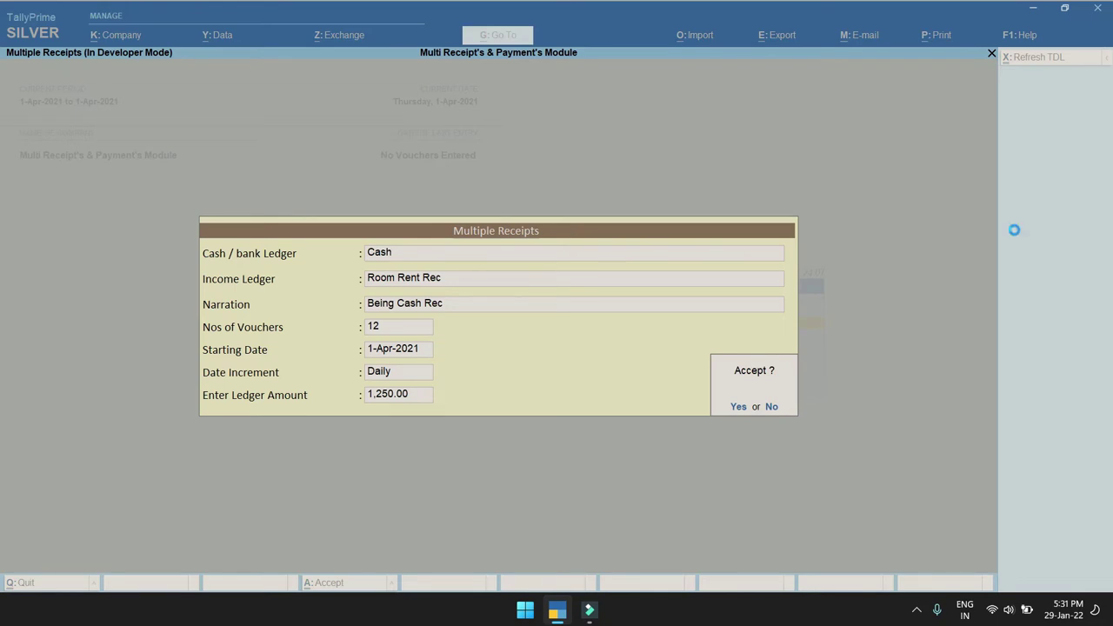
key(y)
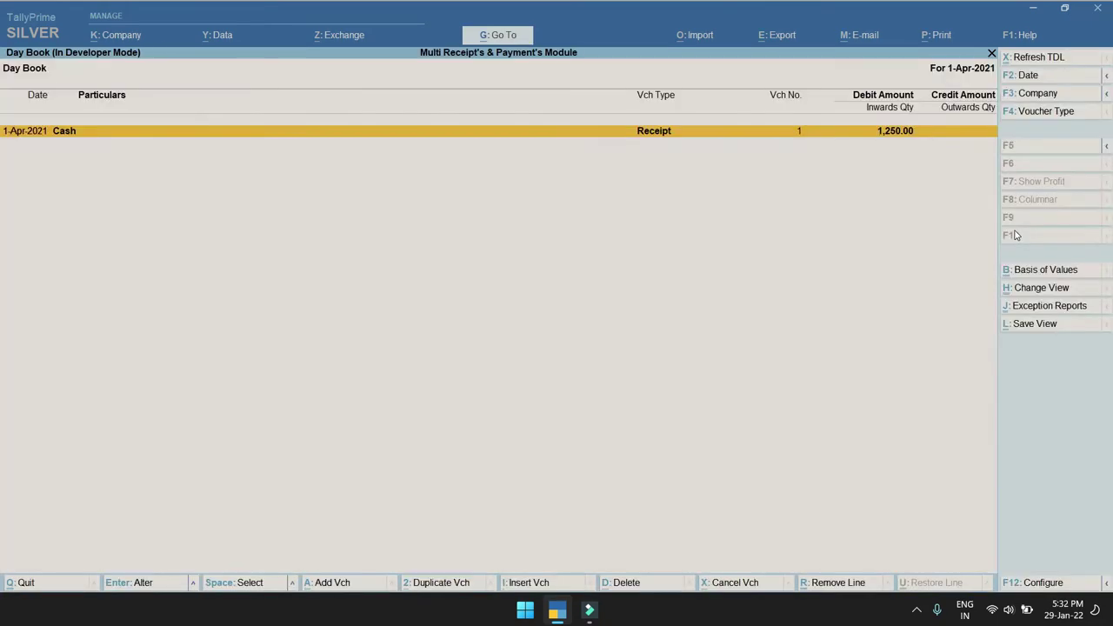
- Set the Day Book period from 1-Apr-2021 to 31-Mar-2022 and select all listed receipt vouchers
key(alt+F2)
text(1-4)
key(Return)
text(31-3)
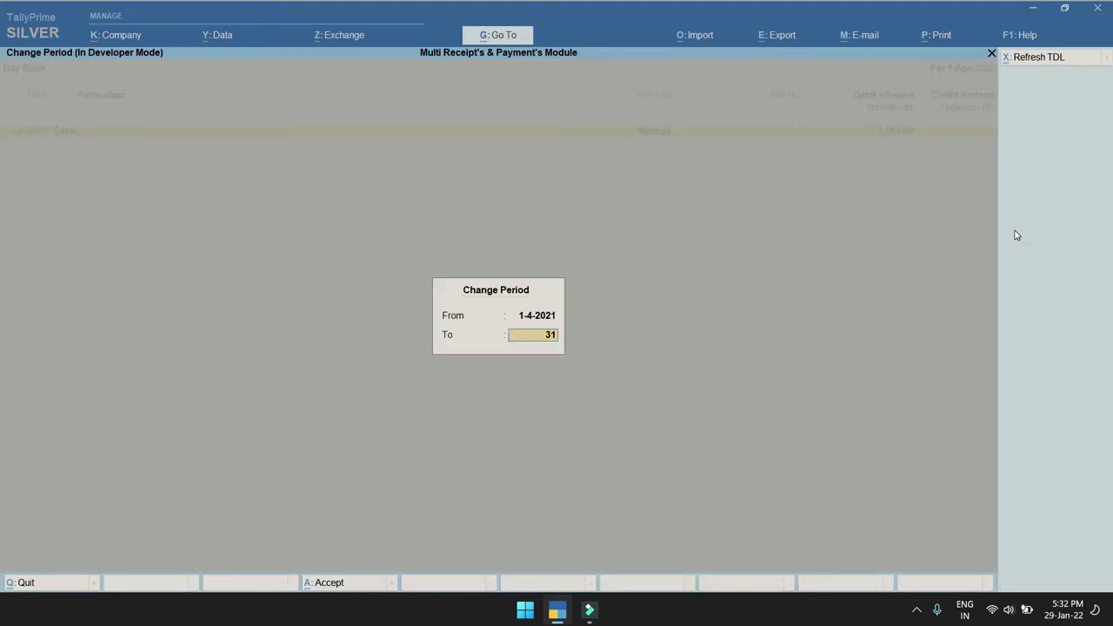
key(Return)
key(ctrl+space)
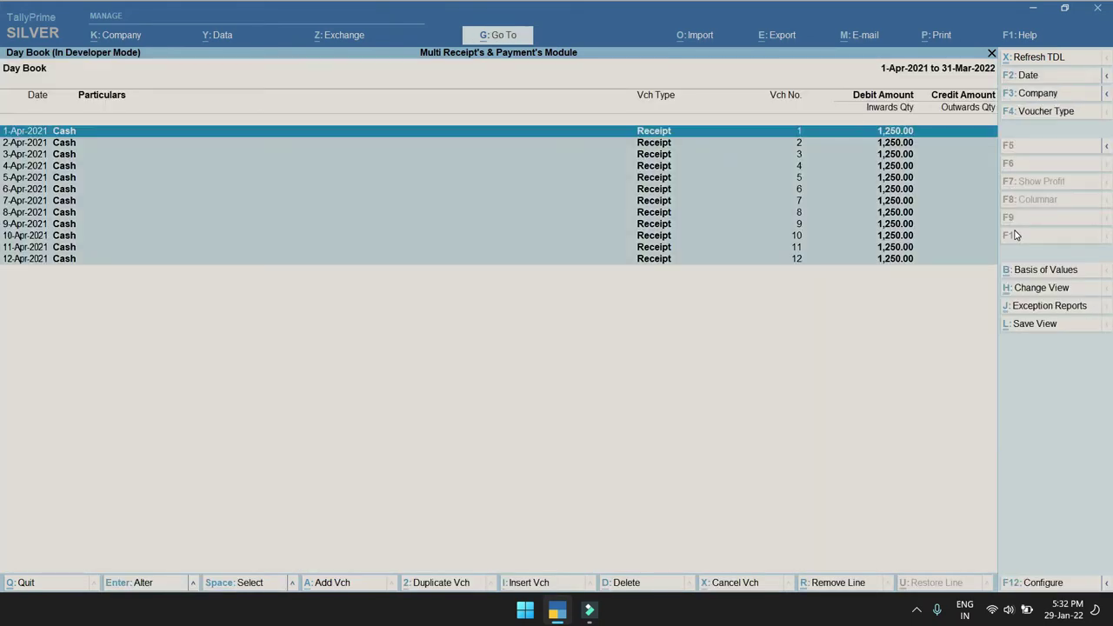
- Open the first two receipt vouchers from the Day Book to view their details, and close each without changes
key(Return)
key(Escape)
key(y)
key(Return)
key(Escape)
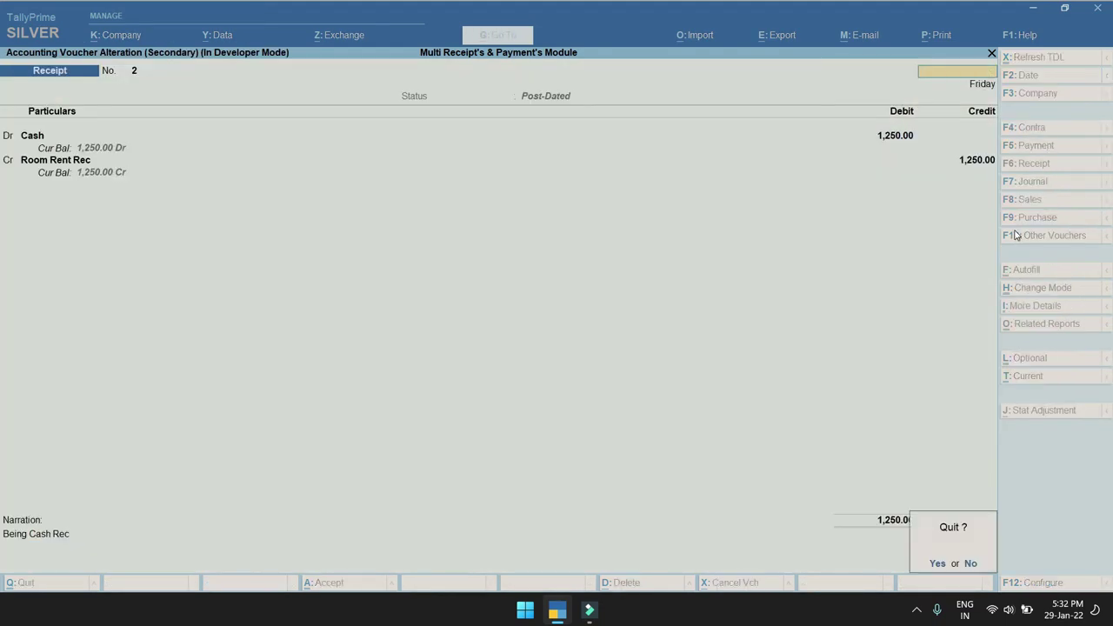
key(y)
key(Up)
key(space)
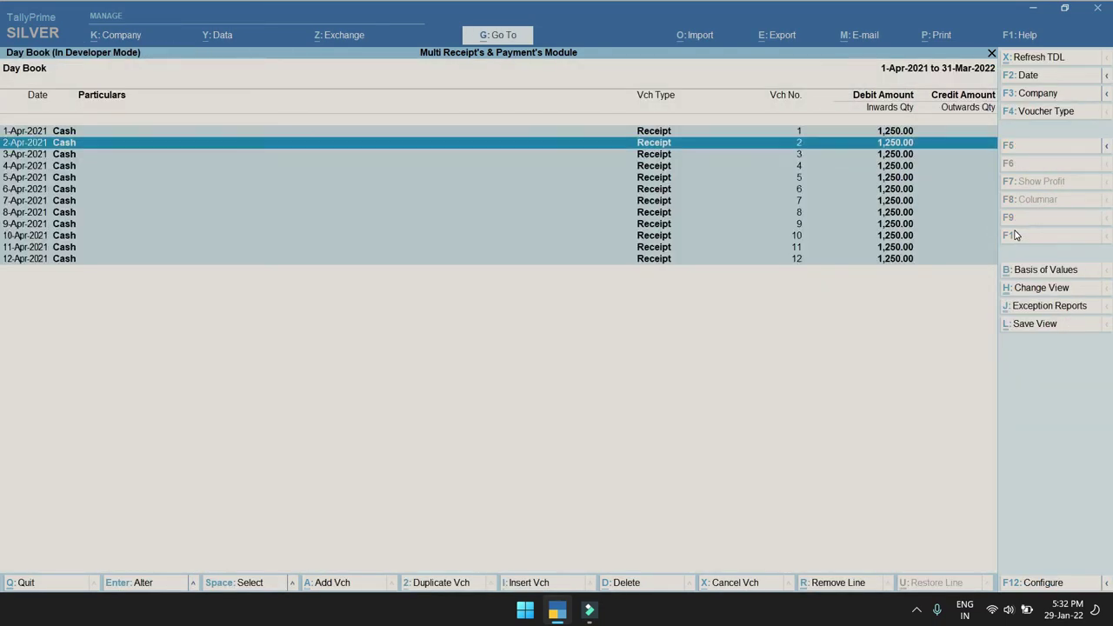
- Open the last receipt voucher, dated 12-Apr-2021, to view its details and close it without changes
key(Down)
key(Down)
key(Down)
key(Down)
key(Down)
key(Down)
key(Down)
key(Down)
key(Down)
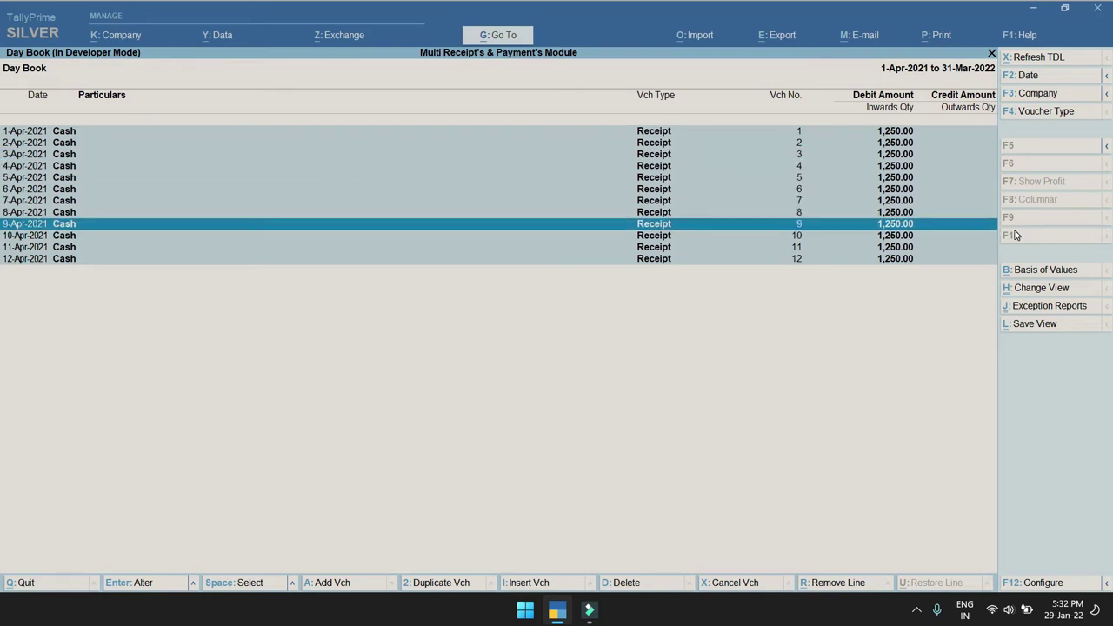
key(Down)
key(Return)
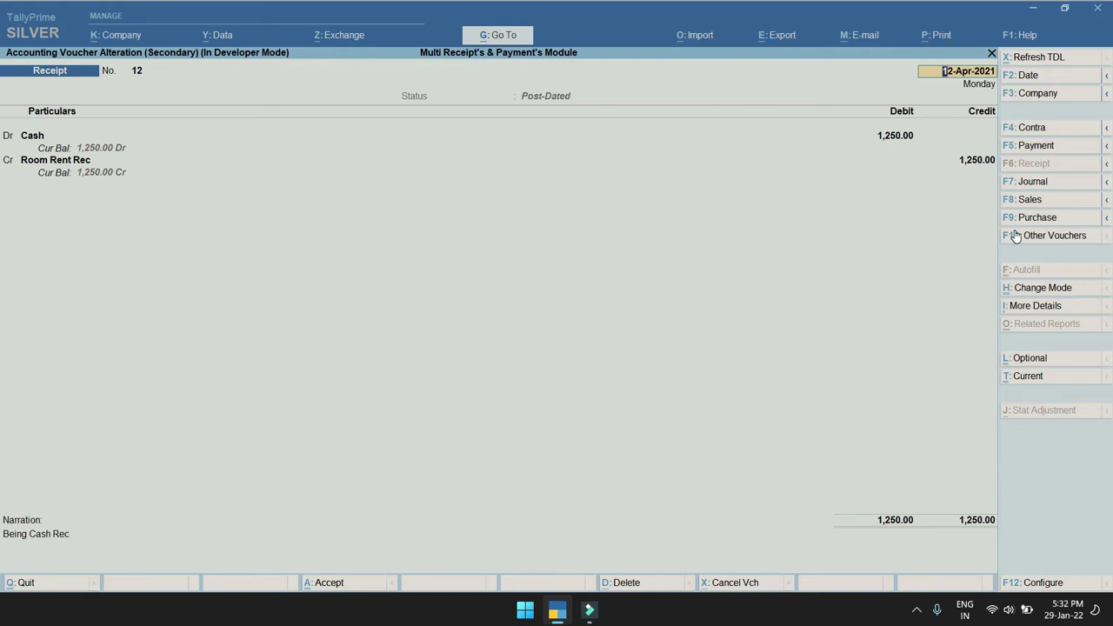
key(Escape)
key(Return)
- Delete all the selected receipt vouchers from the Day Book
key(Up)
key(Up)
key(Up)
key(Up)
key(Up)
key(Up)
key(Up)
key(Up)
key(Up)
key(Up)
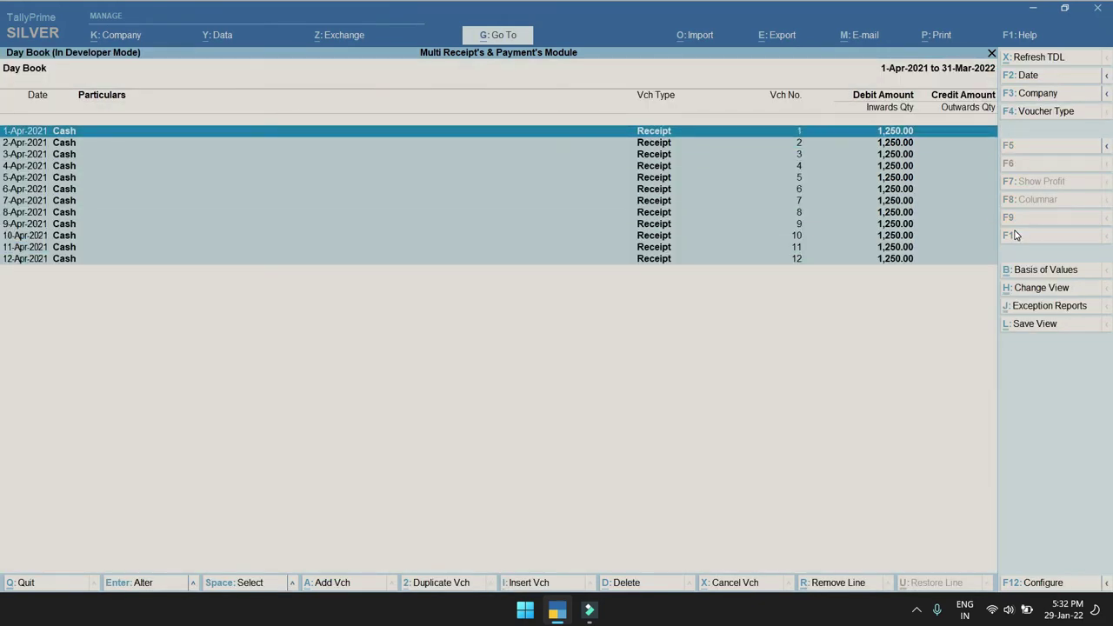
key(alt+d)
key(Return)
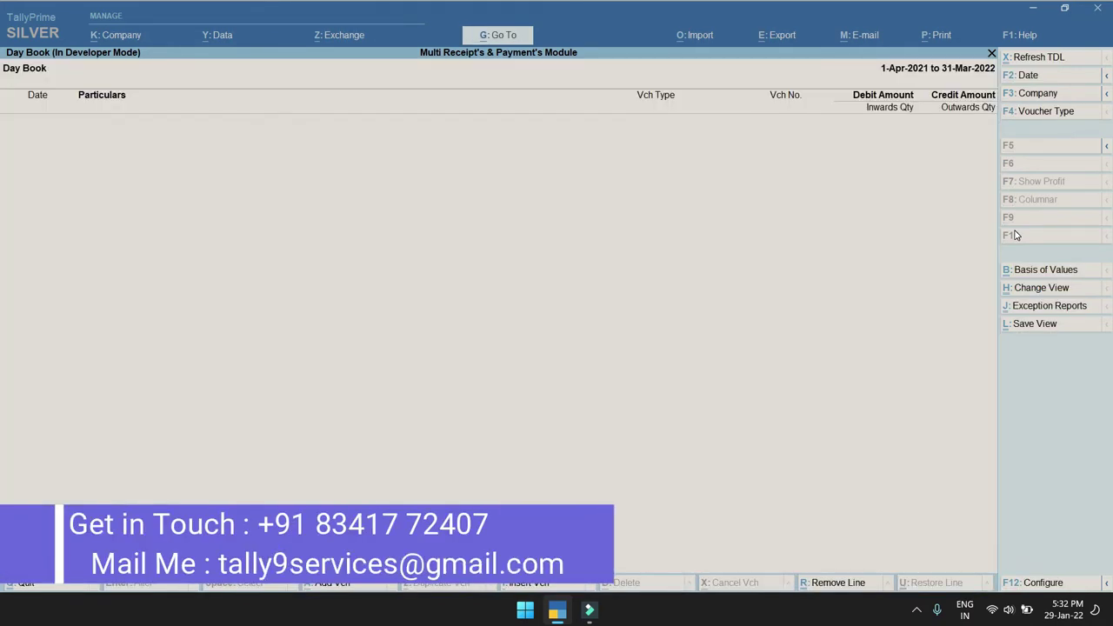
- Open the One Amount Entries form for multiple receipts, keeping Cash, Room Rent Rec and the narration Being Cash Rec
key(Escape)
key(Escape)
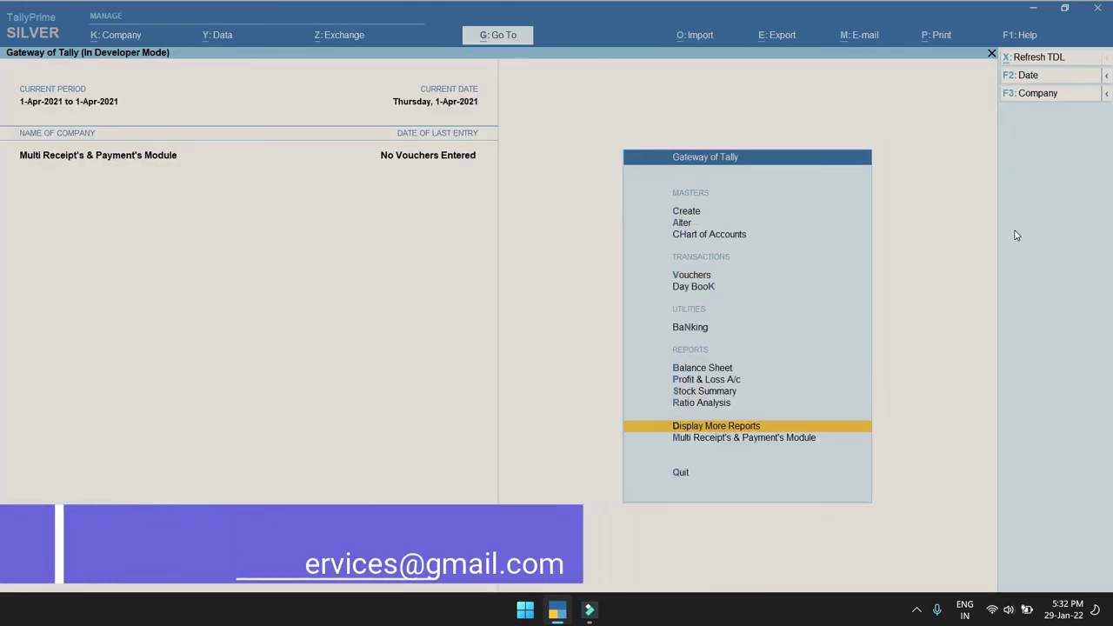
key(Down)
key(Return)
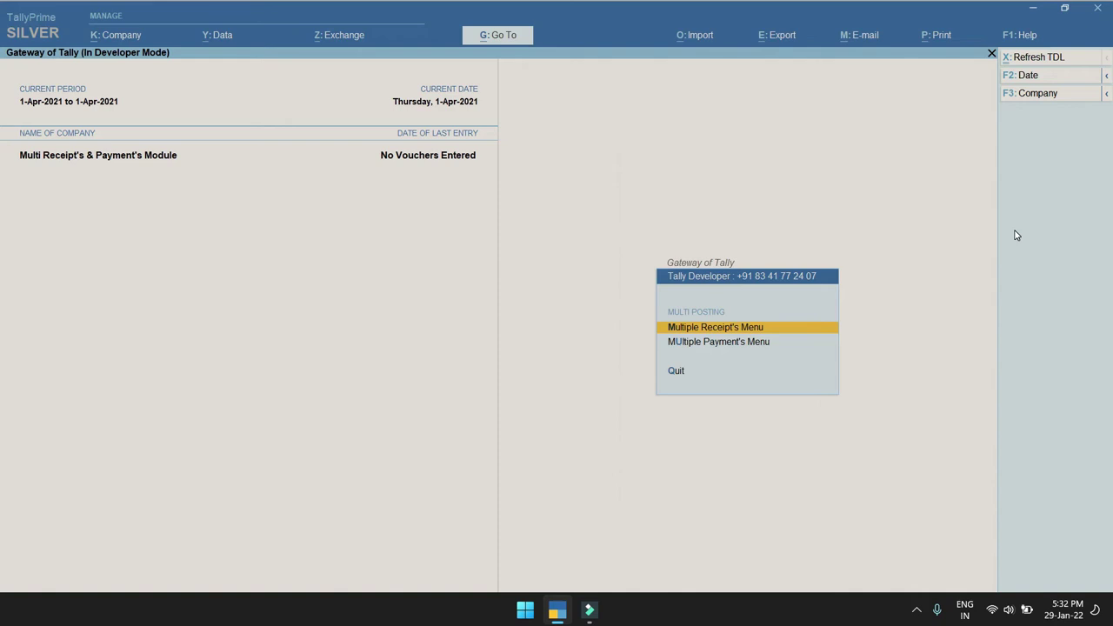
key(Return)
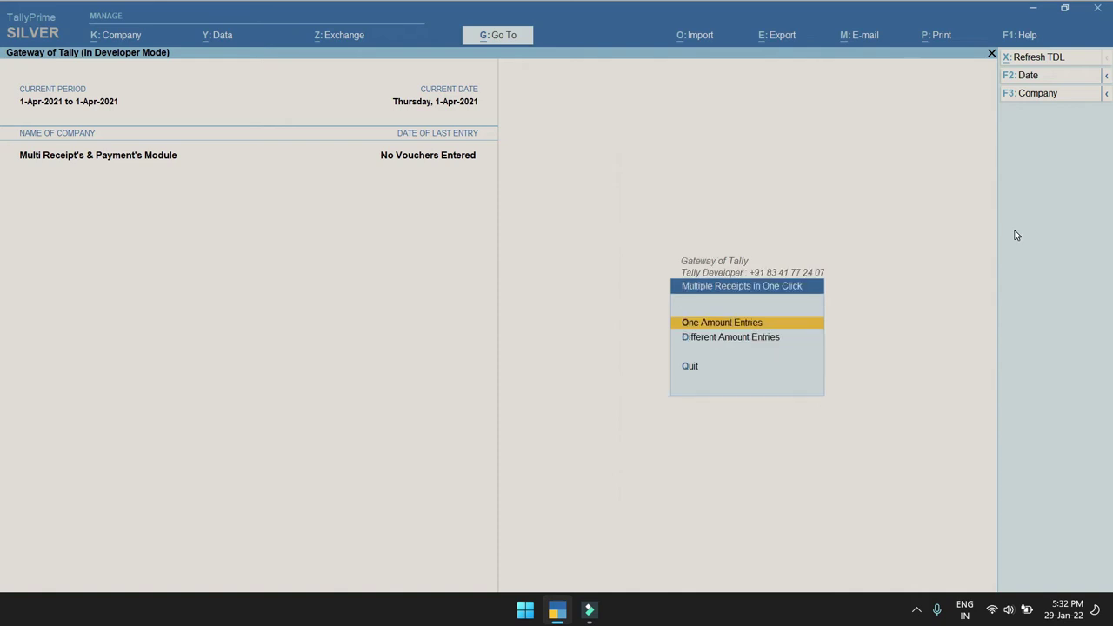
key(Return)
key(Return)
key(Return)
key(Return)
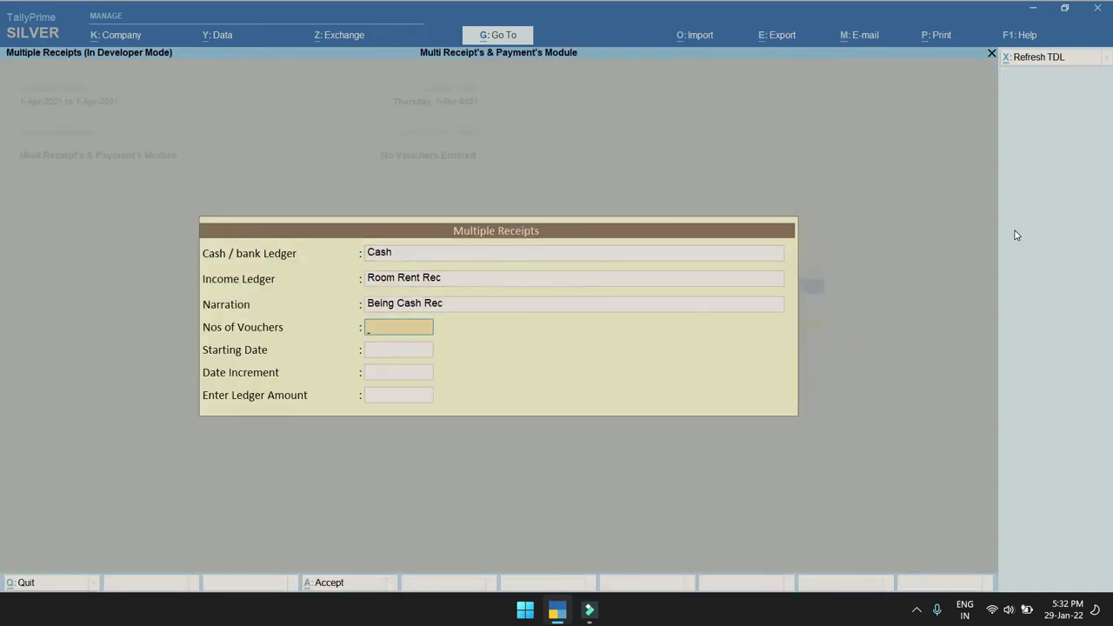
- Set the number of vouchers to 10, the starting date to 1-Apr-2021 and the date increment to Monthly
text(12)
key(BackSpace)
text(0)
key(Return)
text(1500)
key(BackSpace)
key(BackSpace)
key(BackSpace)
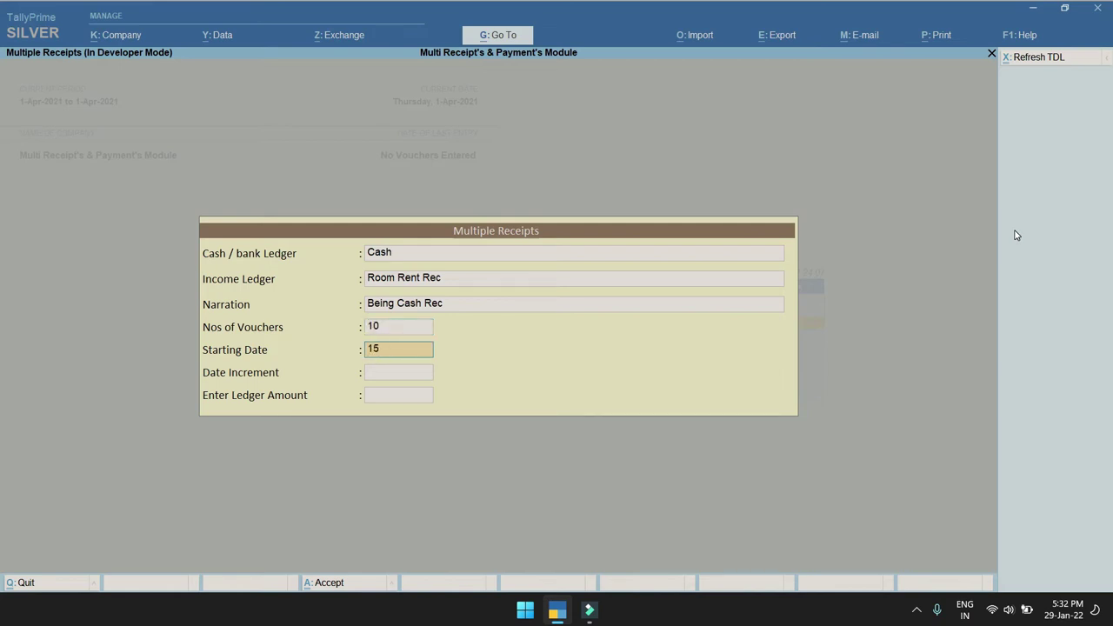
text(.4.)
key(Return)
key(Down)
key(Return)
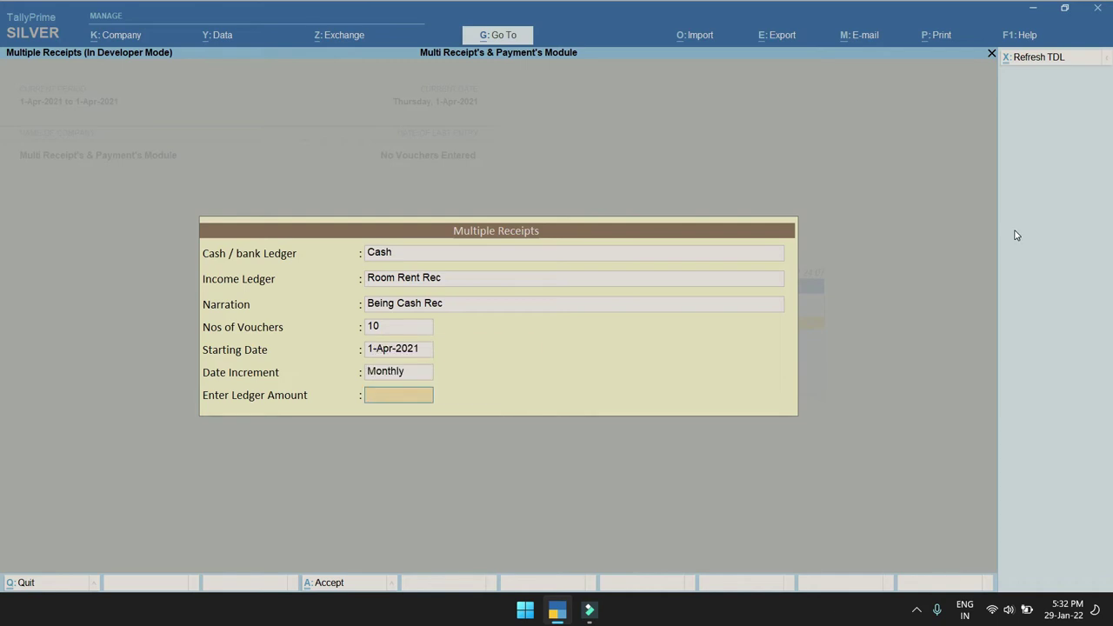
- Set the ledger amount to 1,500 and accept the multiple receipts entry
text(1000)
key(Return)
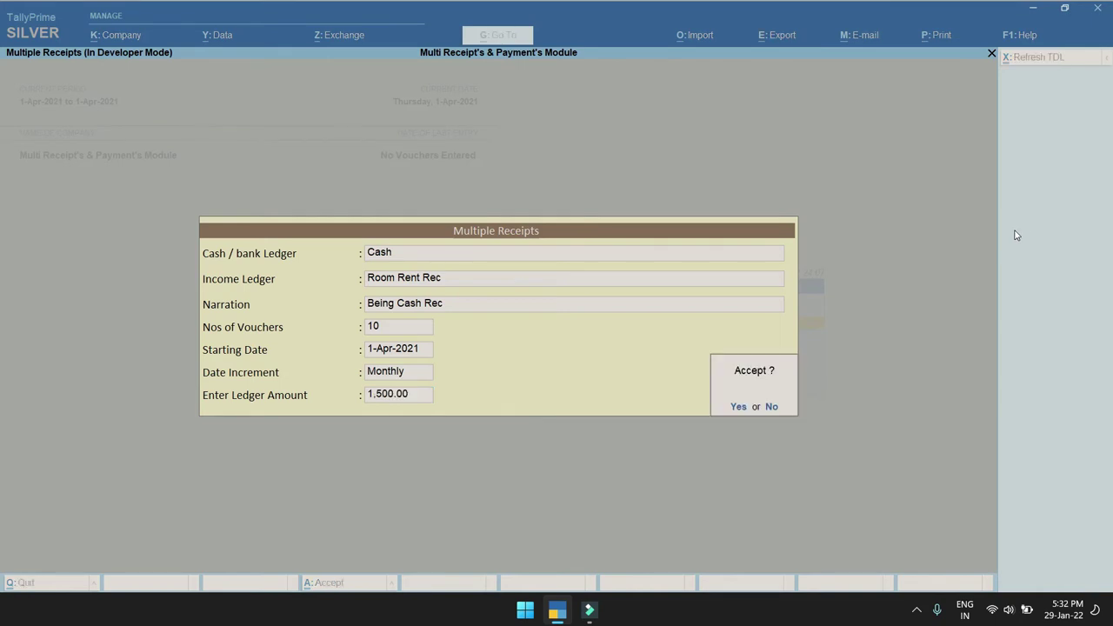
key(Return)
- Open the Day Book and set its period from 1-Apr-2021 to 31-Mar-2022
key(Escape)
key(Escape)
key(Return)
key(k)
key(alt+F2)
text(1-4)
key(Return)
text(31-3)
key(Return)
- Examine the dates and amounts of the listed receipt vouchers in the Day Book from the first to the last
key(Down)
key(Down)
key(Down)
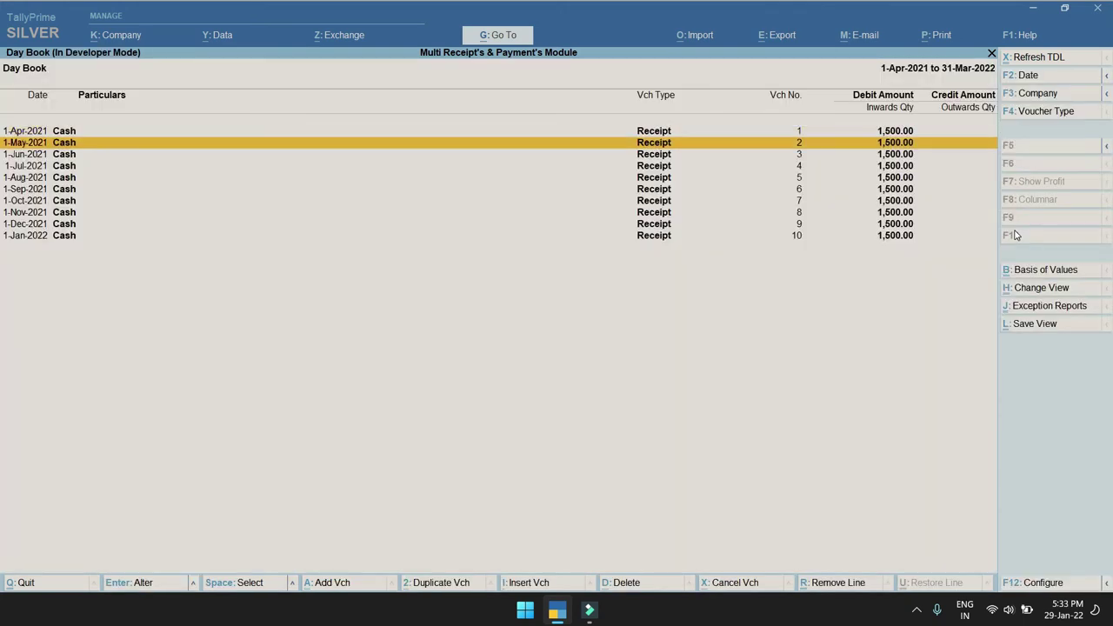
key(Up)
key(Up)
key(Up)
key(Down)
key(Down)
key(Down)
key(Down)
key(Down)
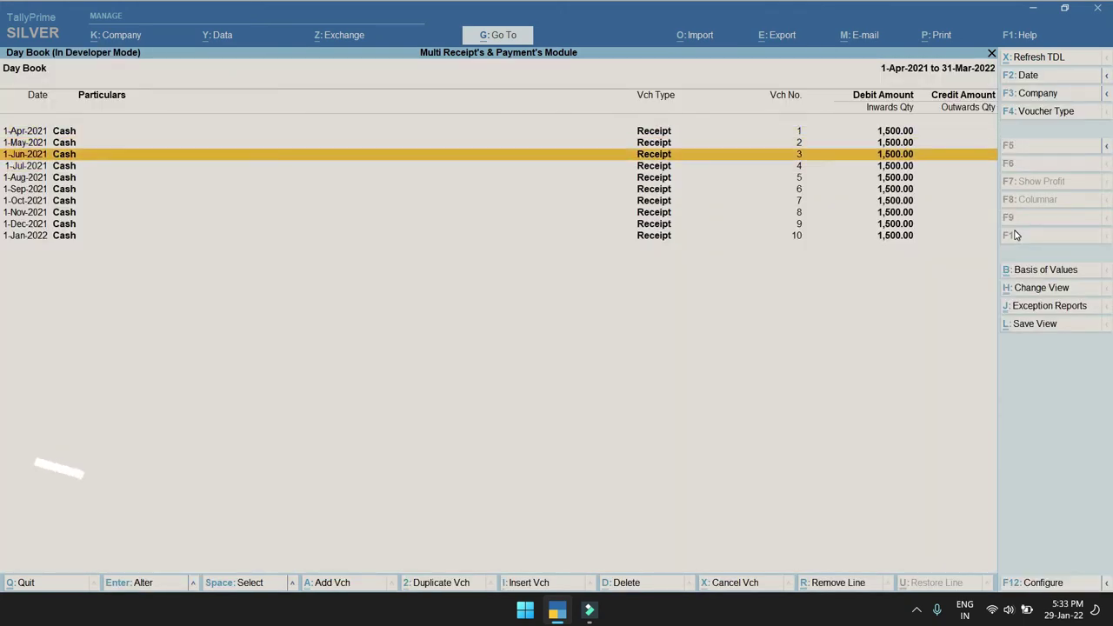
key(Down)
key(Down)
key(Down)
key(Down)
key(Up)
key(Up)
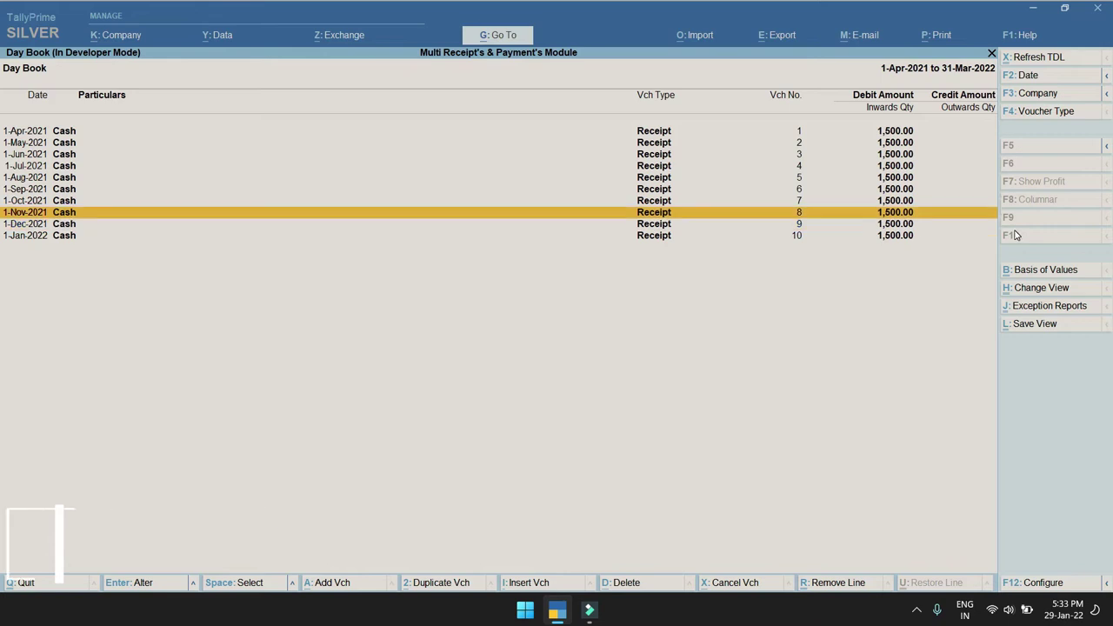
key(Up)
key(Home)
key(Down)
key(Down)
key(Down)
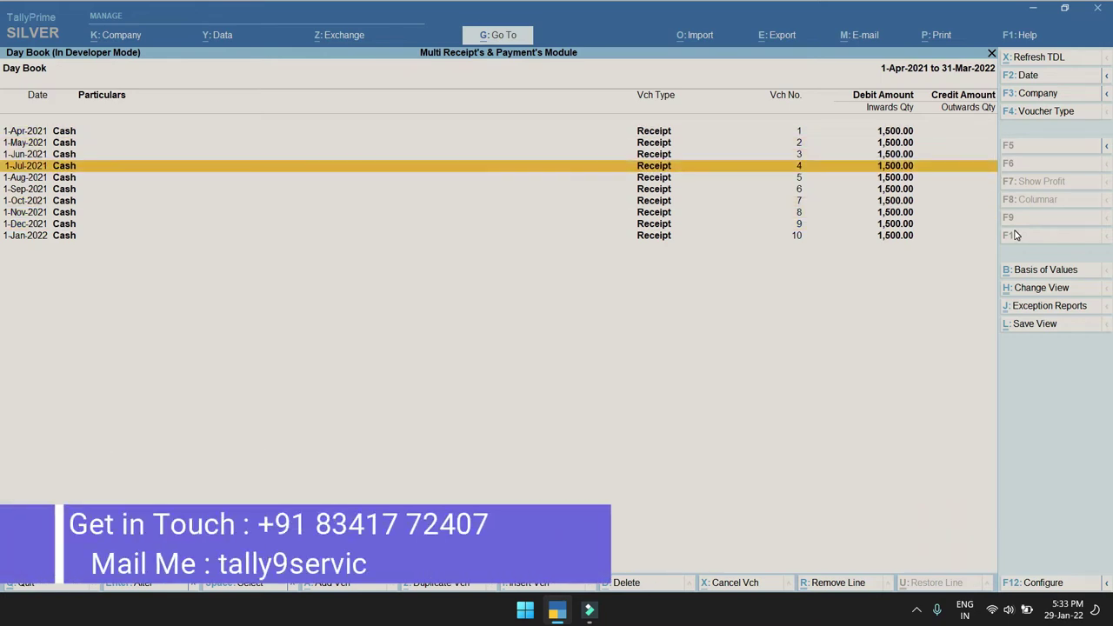
key(Up)
key(Up)
key(Up)
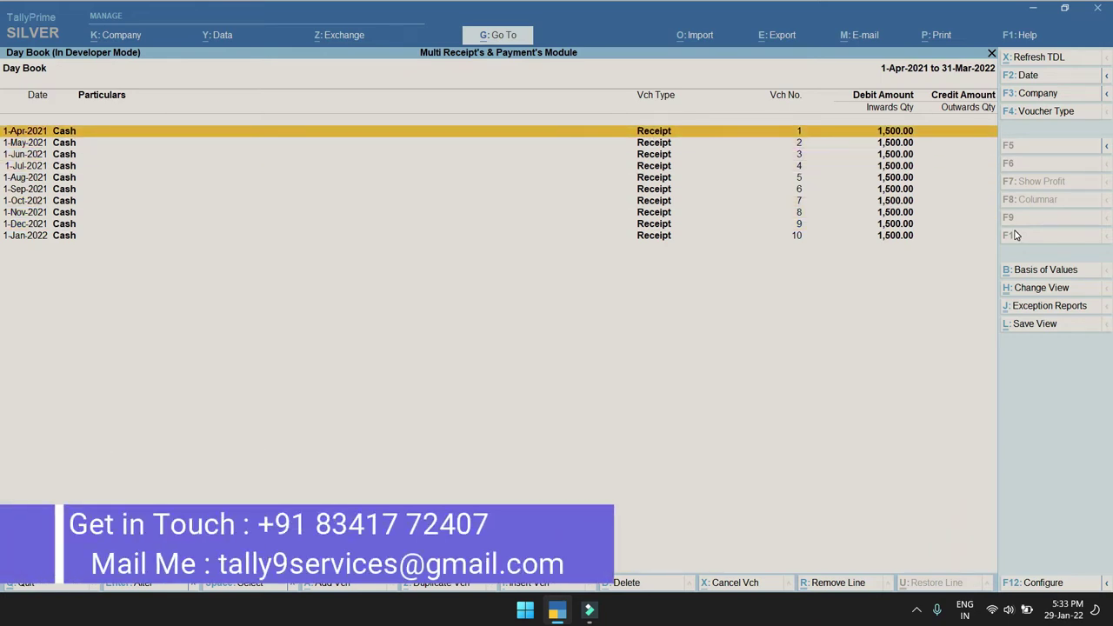
key(Down)
key(Down)
key(Down)
key(Down)
key(Down)
key(Down)
key(Down)
key(Down)
key(Down)
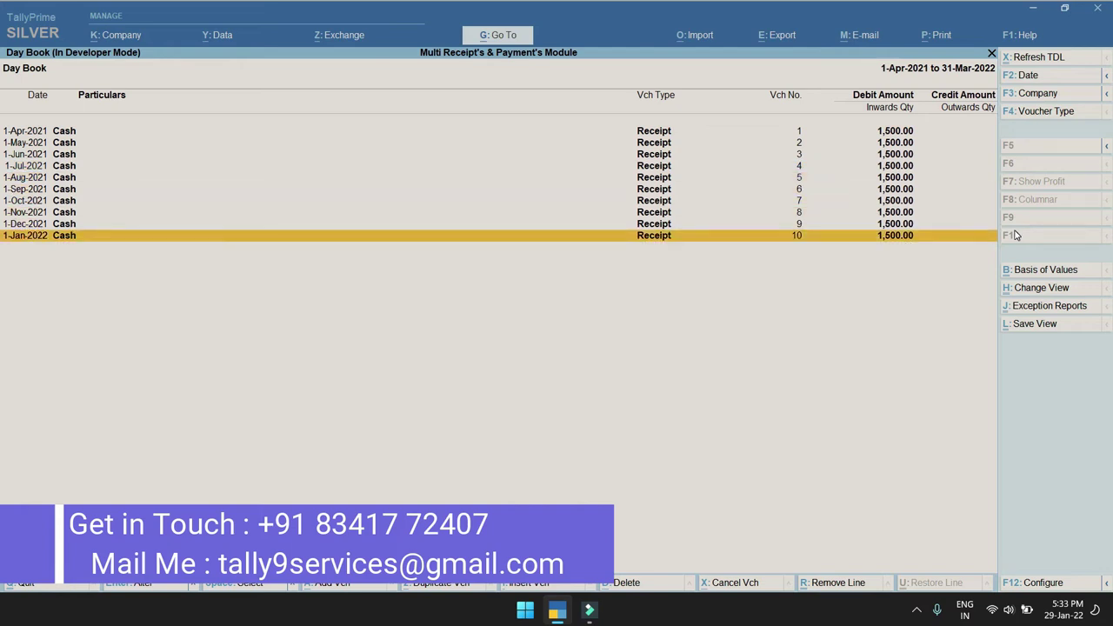
key(Home)
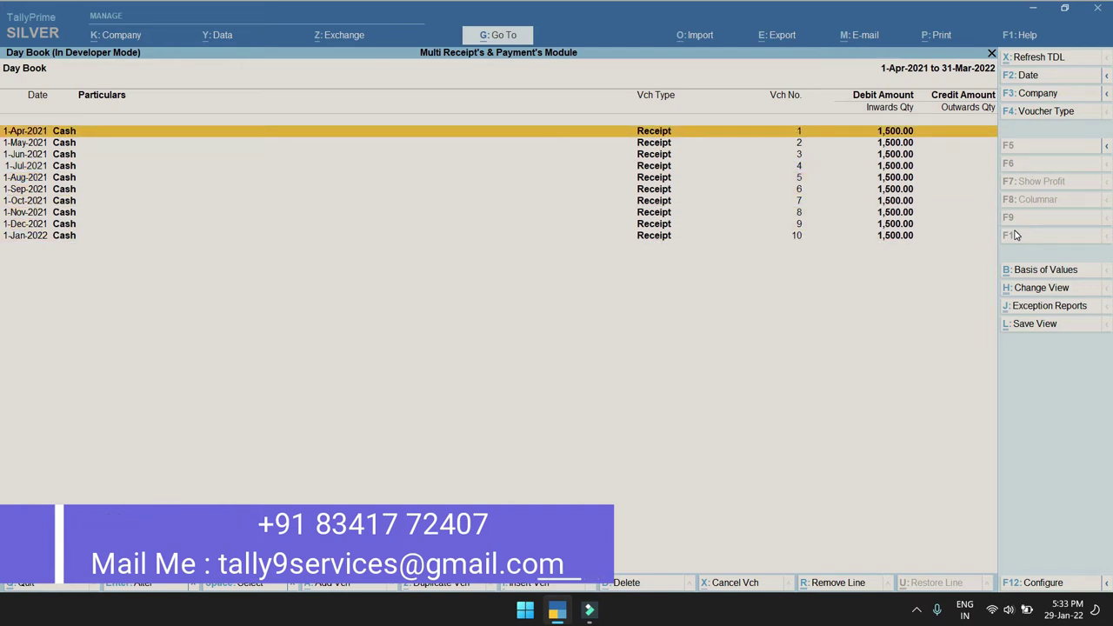
key(Down)
key(Down)
key(Down)
key(Down)
key(Down)
key(Down)
key(Down)
key(Down)
key(Down)
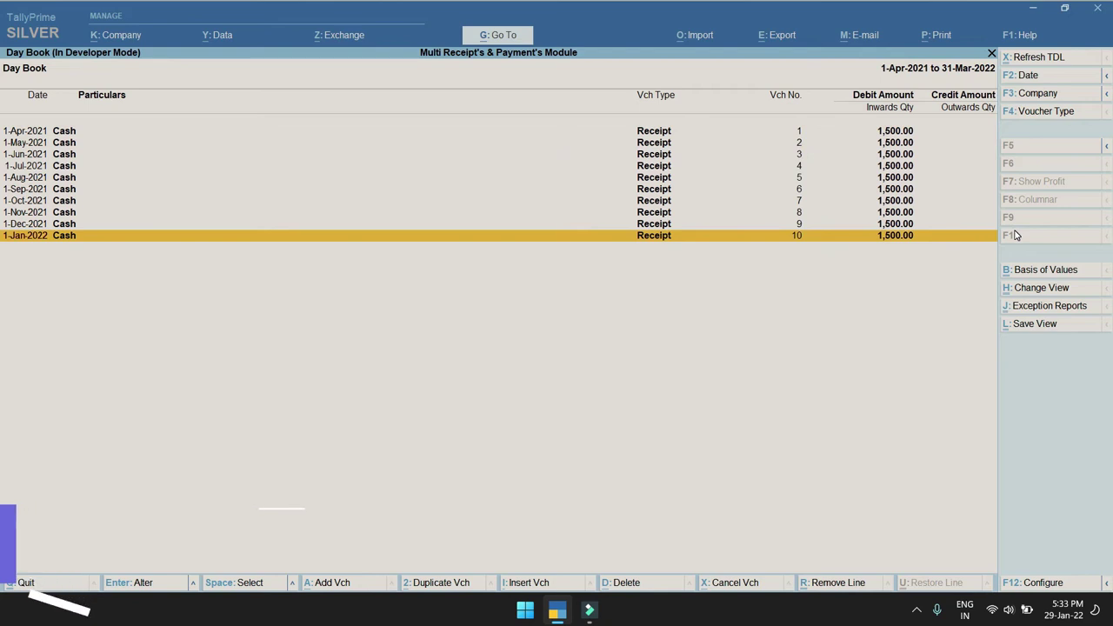
- Select all the monthly receipt vouchers in the Day Book and delete them
key(Up)
key(Up)
key(Up)
key(Up)
key(Up)
key(Up)
key(Up)
key(ctrl+space)
key(ctrl+d)
- Return to the Multi Receipt's & Payment's Module and open the Different Amount Entries form for multiple receipts
key(Escape)
key(Escape)
key(n)
key(Up)
key(Return)
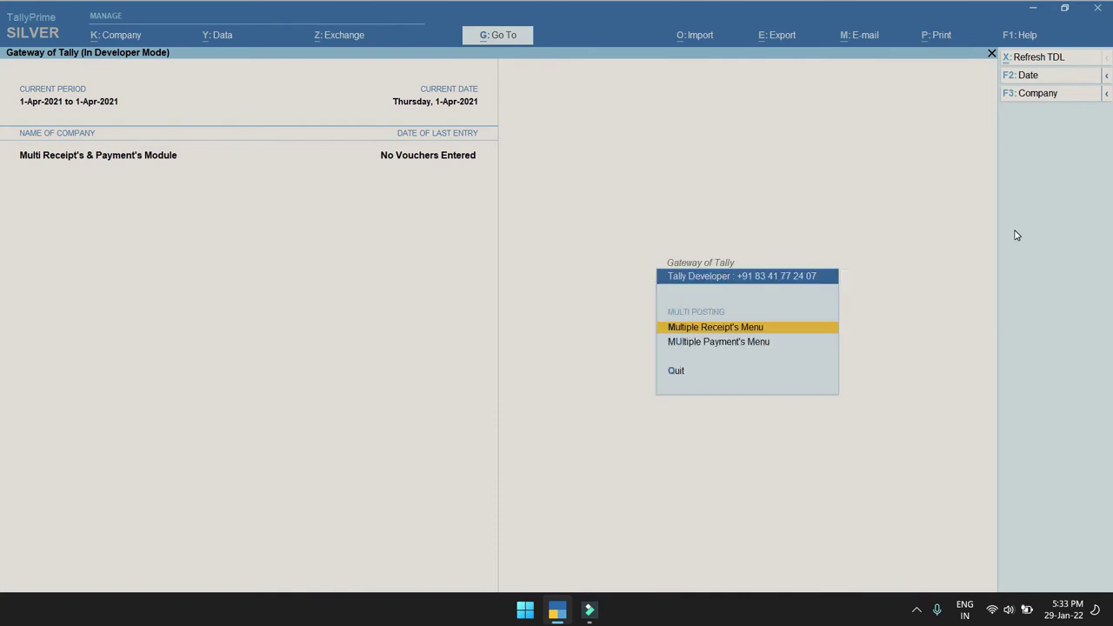
key(Return)
key(Down)
key(Up)
key(Down)
key(Escape)
key(Return)
key(Down)
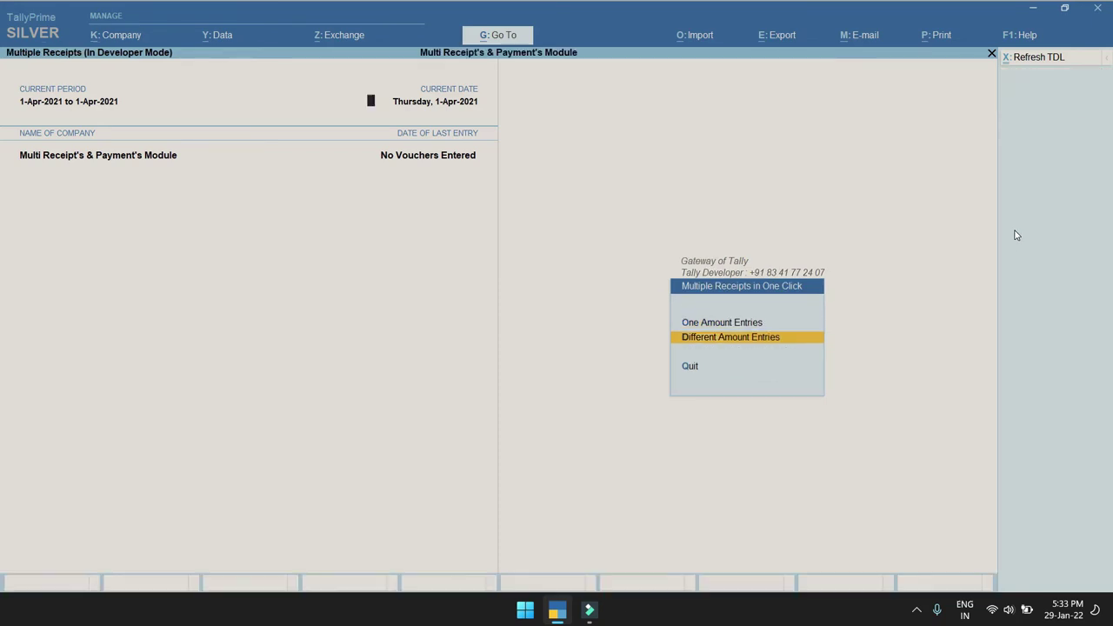
key(Return)
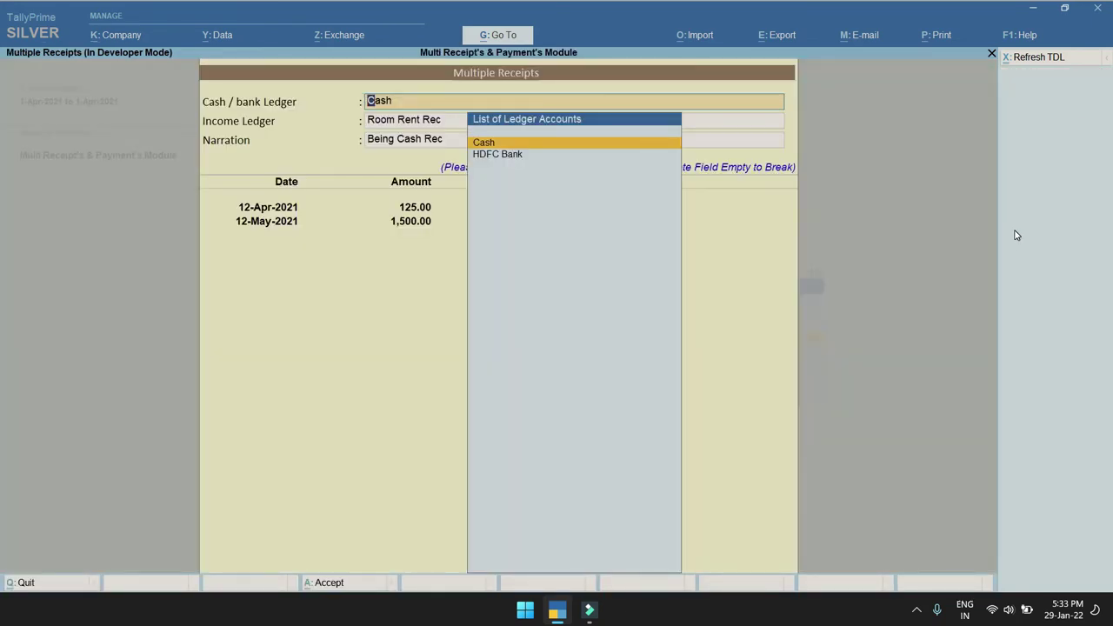
- Keep Cash as the cash ledger, set the income ledger to Discount Rec and keep the narration Being Cash Rec
key(Return)
key(Return)
key(Up)
key(Down)
key(Up)
key(Up)
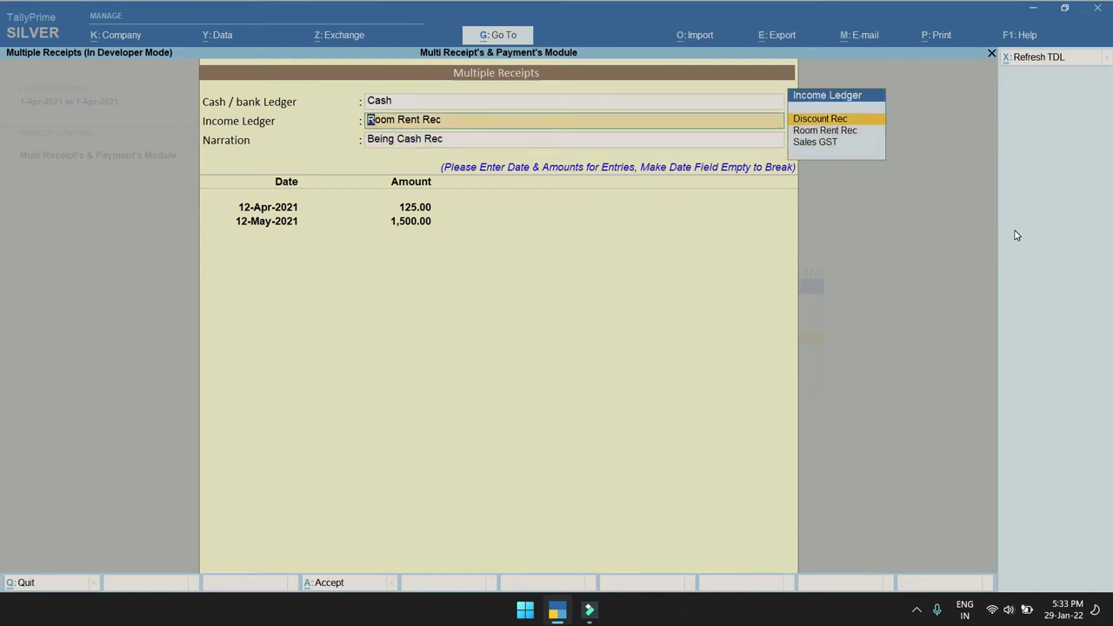
key(Return)
key(Return)
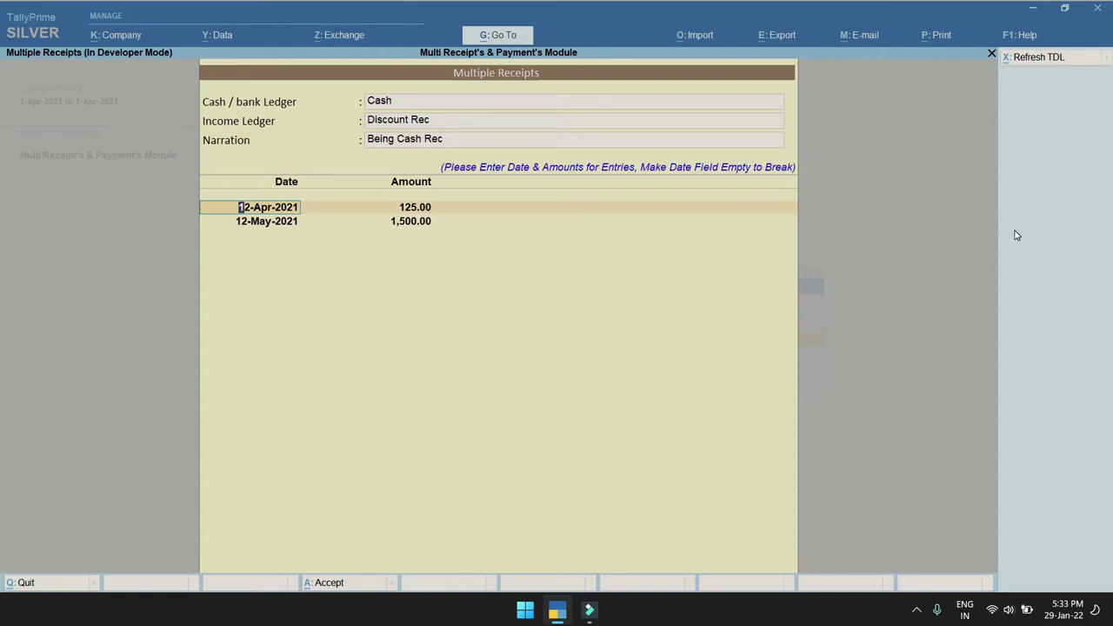
- Keep the first two receipt rows, add a third dated 15-Apr-2021 for 2,500, and end the list with an empty date
key(Return)
key(Return)
key(Return)
key(Return)
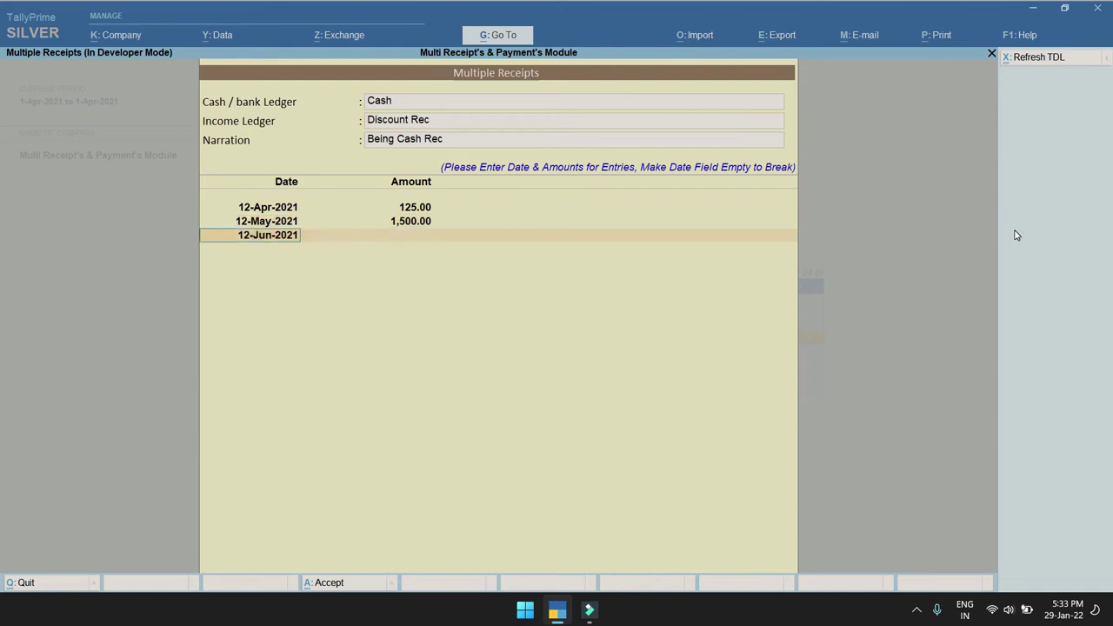
text(15.4)
key(Return)
text(2500)
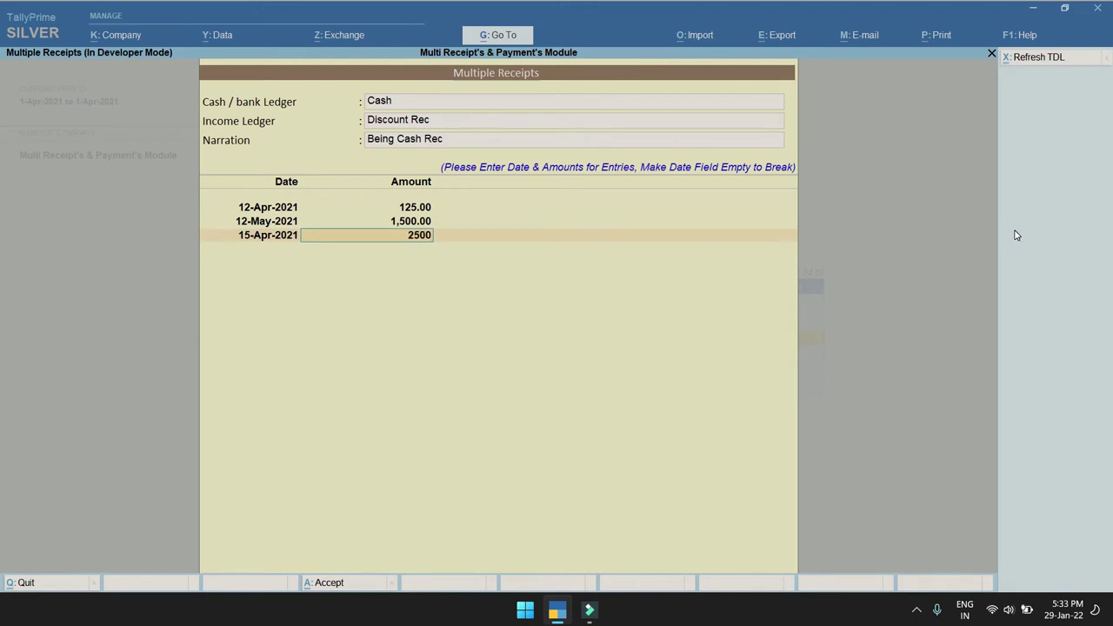
key(Return)
key(Return)
key(BackSpace)
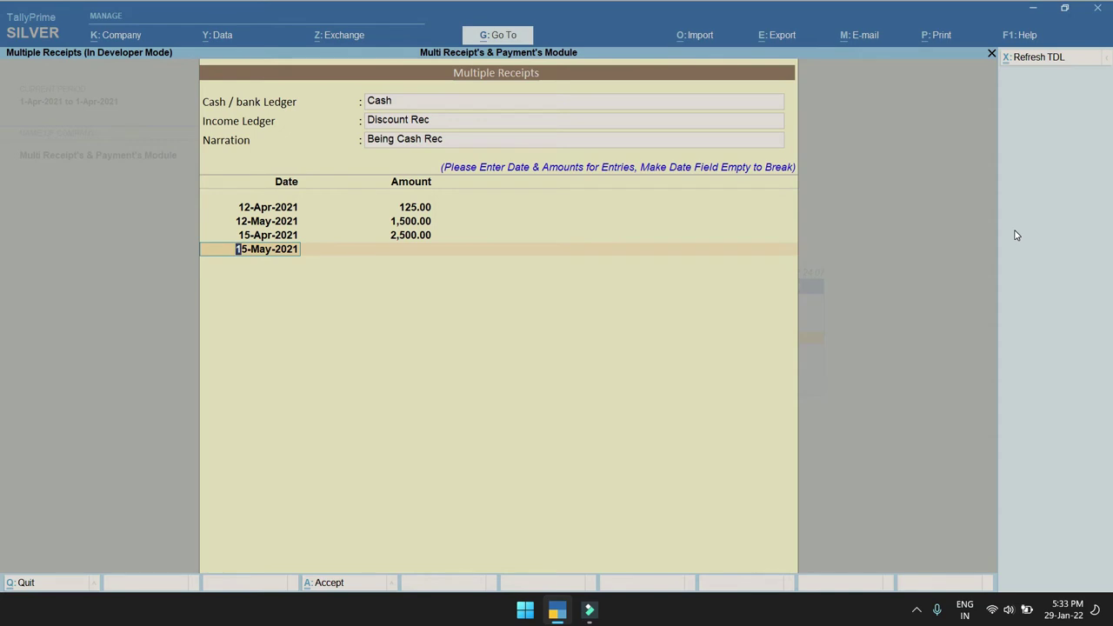
key(BackSpace)
key(Return)
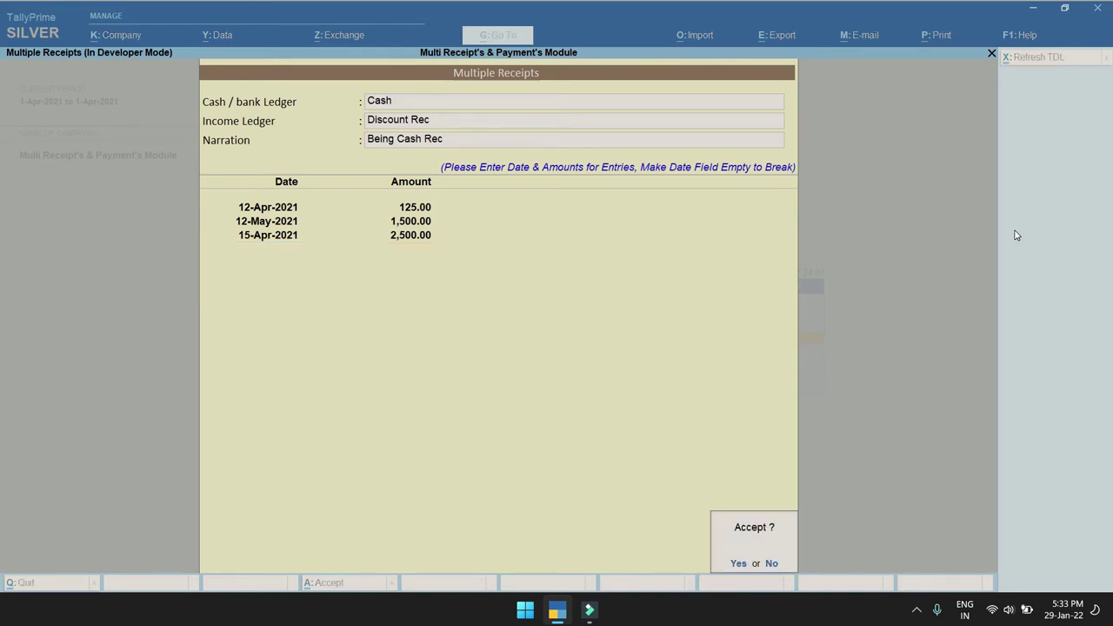
- Leave the multiple receipts form and open the Day Book
key(Escape)
key(Escape)
key(Escape)
key(d)
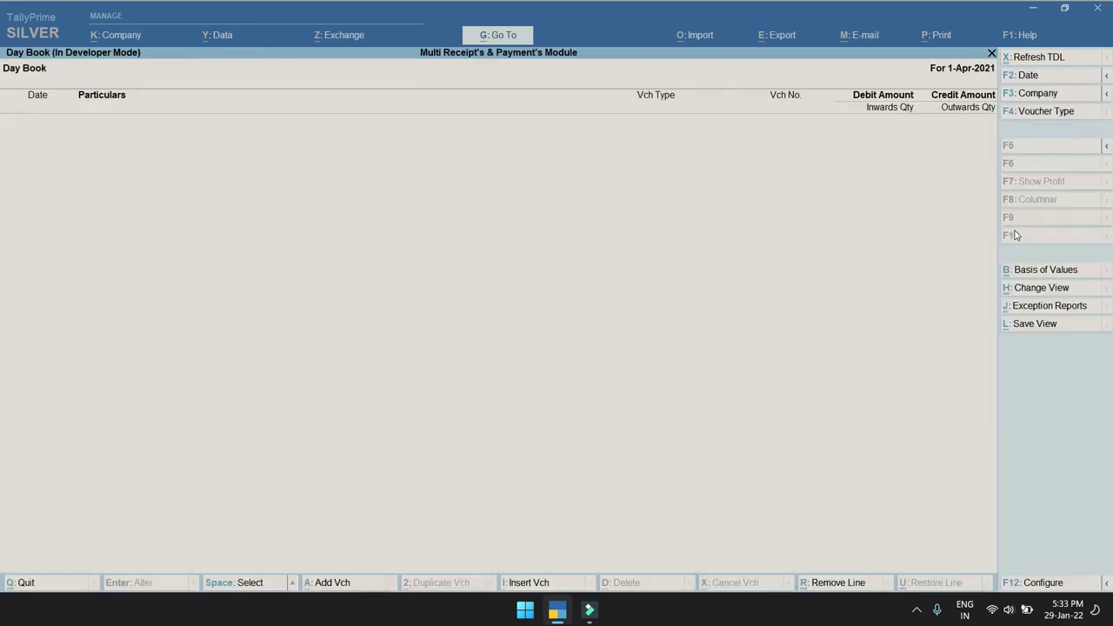
- Set the Day Book period from 1-4-2021 to 31-3
key(Return)
key(alt+F2)
text(1)
key(Return)
text(31.)
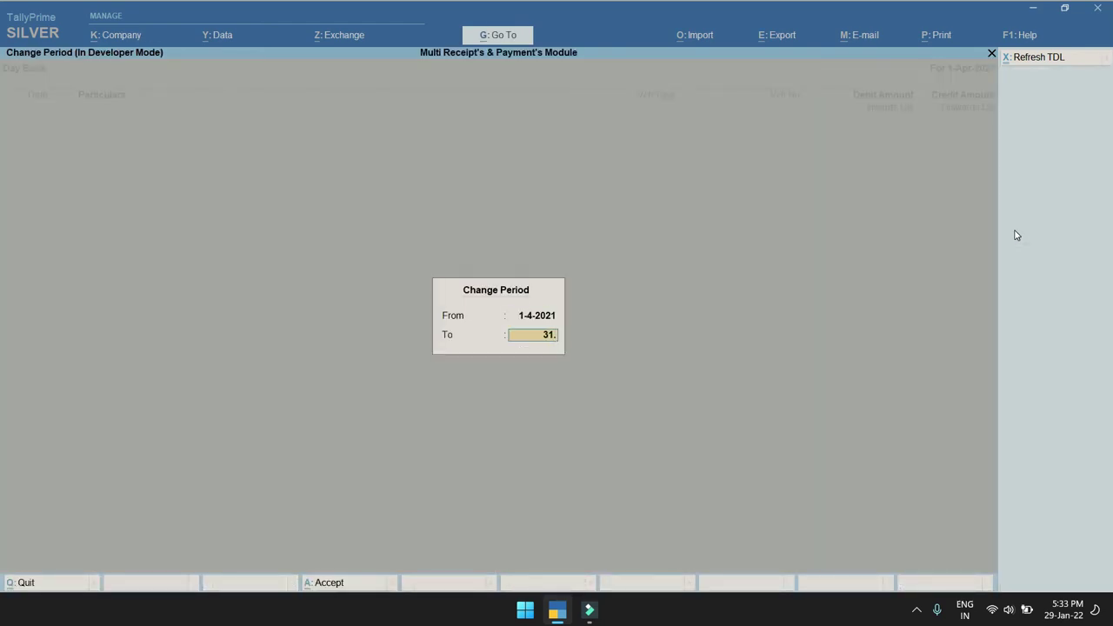
text(3)
key(Return)
- Open the 12-Apr-2021, 15-Apr-2021 and 12-May-2021 receipt vouchers one after another to check their entries, and leave the Day Book
key(Down)
key(Down)
key(Up)
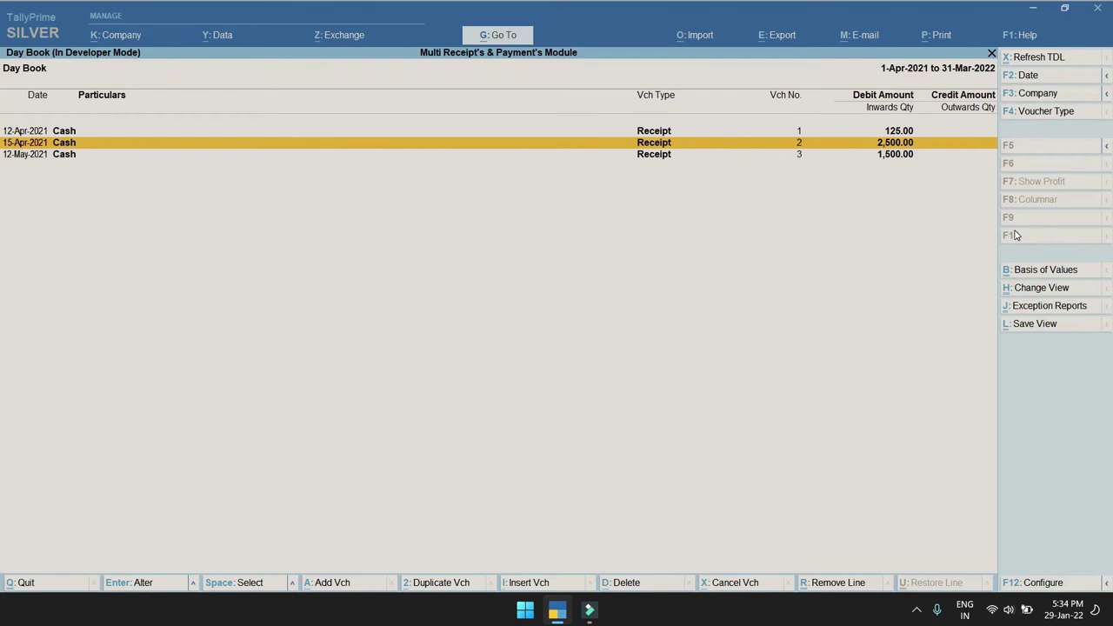
key(Up)
key(Return)
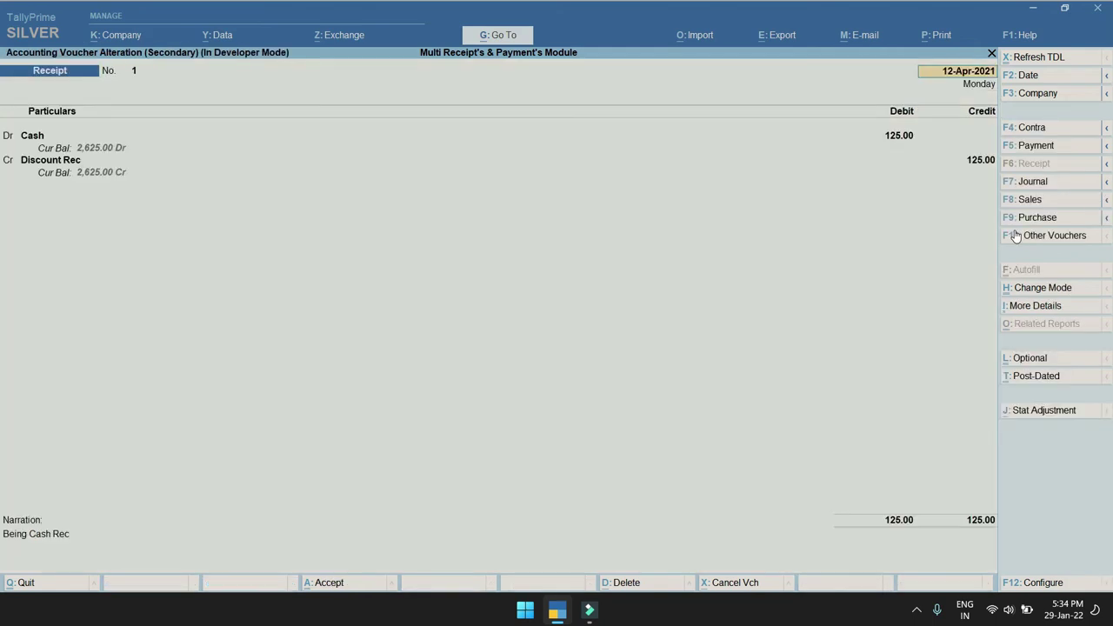
key(Escape)
key(Down)
key(Return)
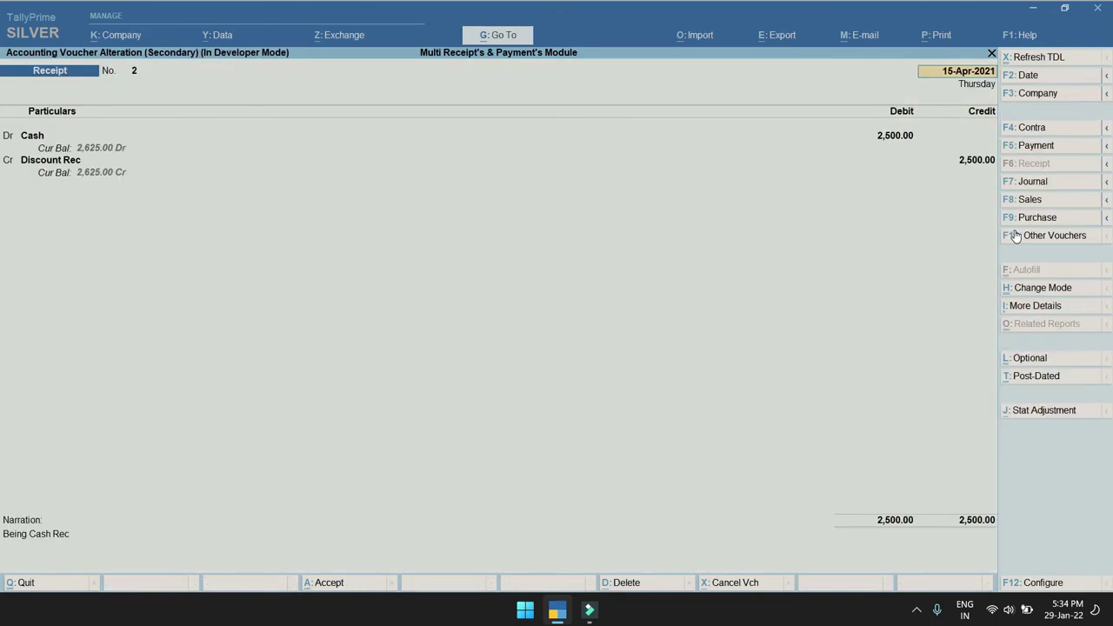
key(Escape)
key(Down)
key(Return)
key(Escape)
key(y)
key(Escape)
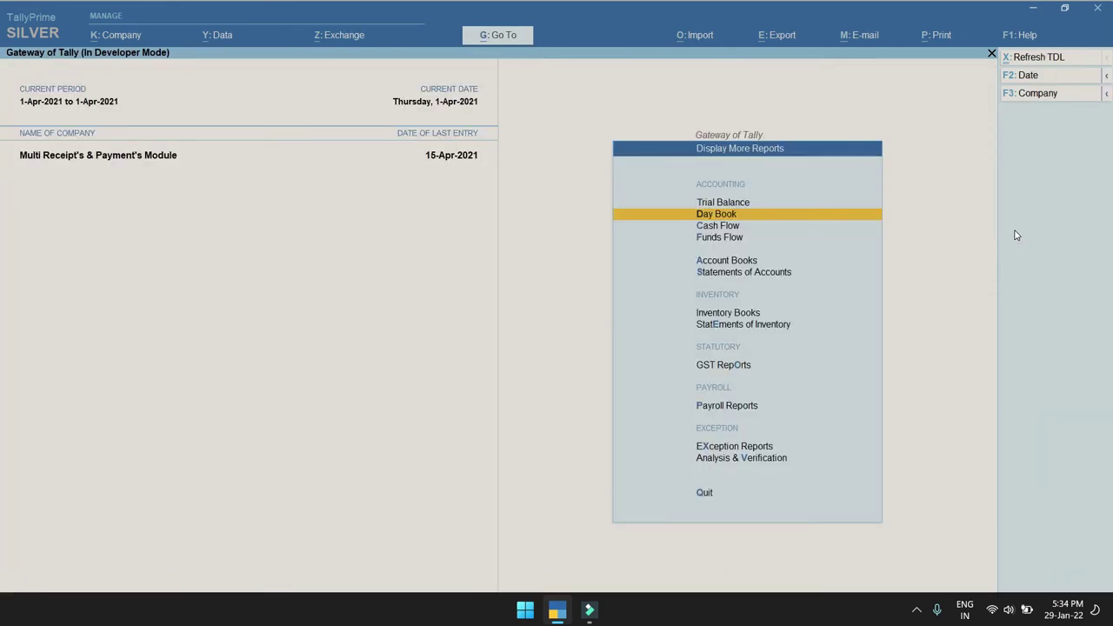
- Reopen the Day Book for the period up to 15-Apr-2021 and delete the receipt vouchers listed there
key(Return)
key(alt+F2)
key(Return)
text(15)
key(Return)
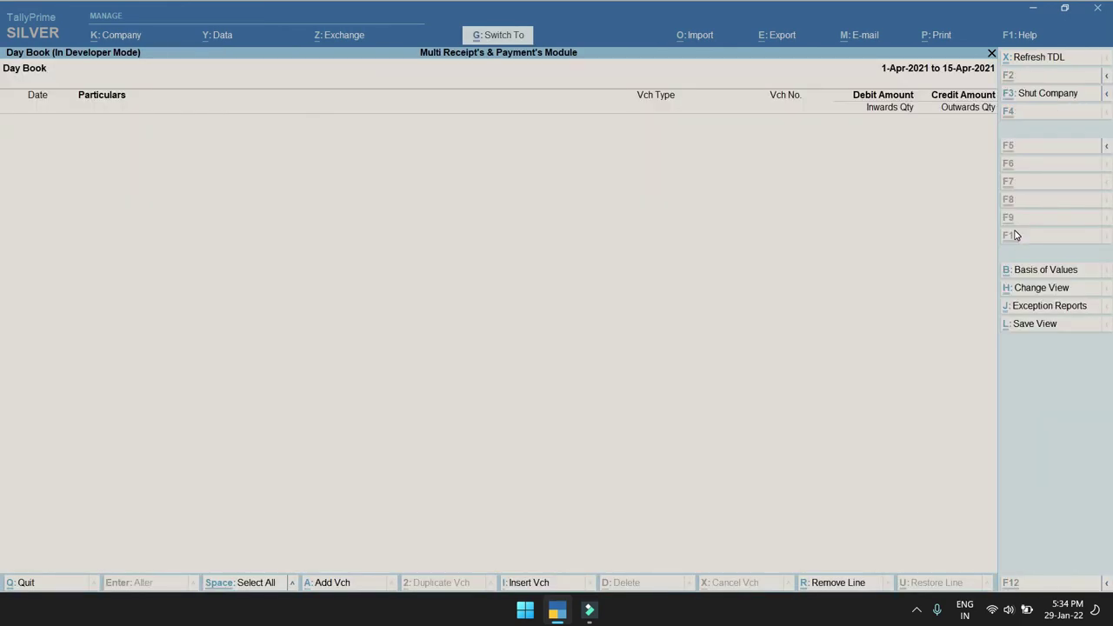
- Extend the Day Book period to 31-3, delete the remaining May receipt and return to the Gateway of Tally
key(alt+F2)
text(1.3)
key(Return)
text(31-3)
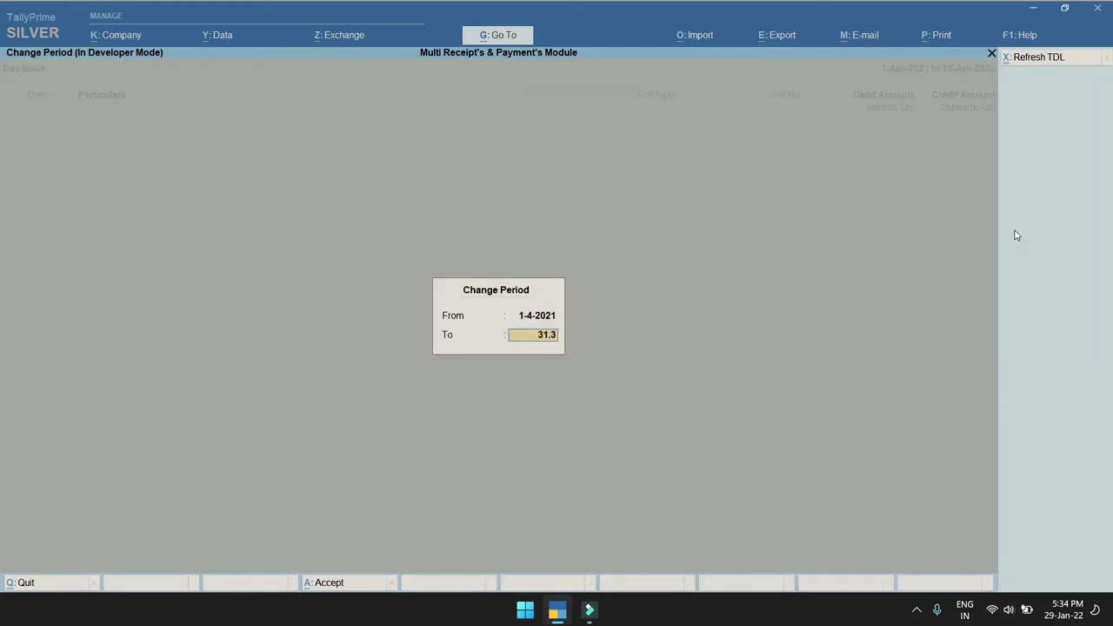
key(Return)
key(Escape)
key(Escape)
key(Escape)
- Open the One Amount Entries form for multiple payments in the Multi Receipt's & Payment's Module
key(Down)
key(Up)
key(Up)
key(Return)
key(Down)
key(Return)
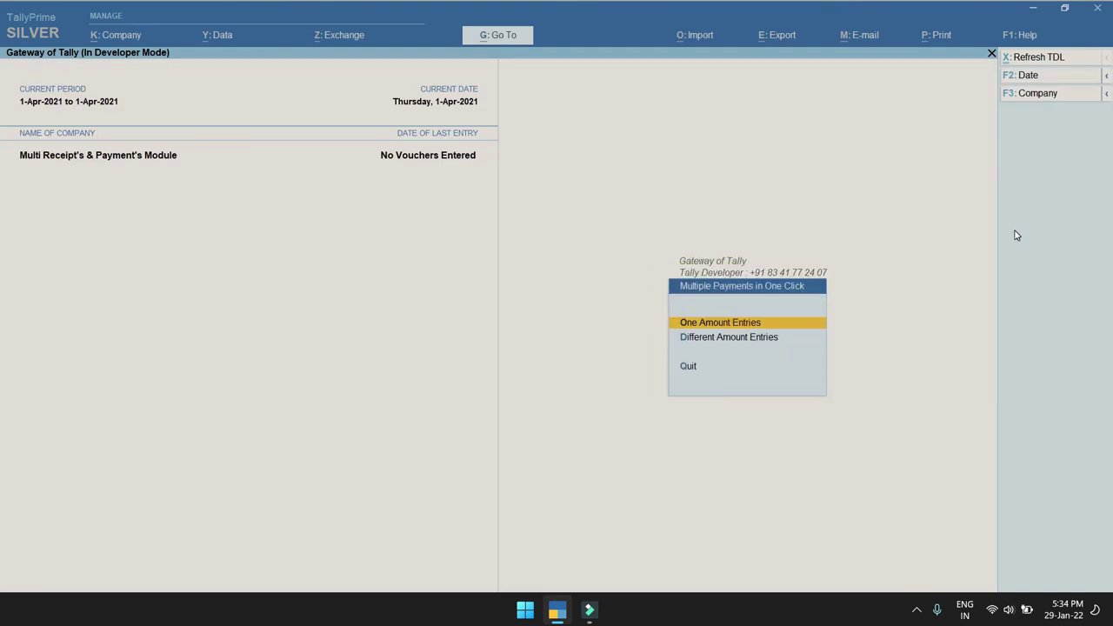
key(Return)
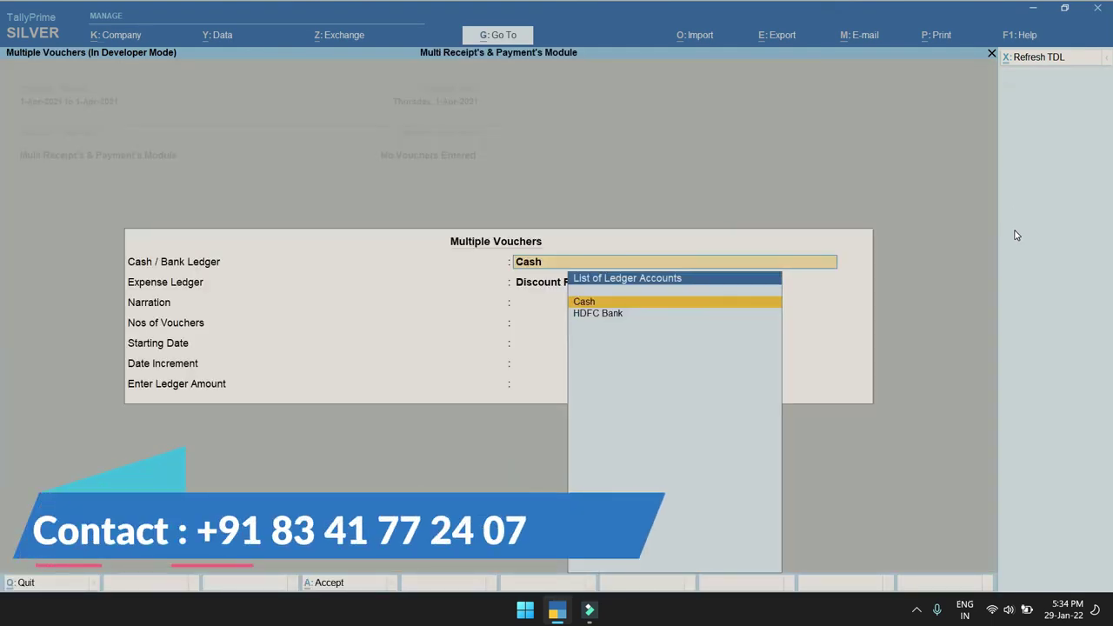
- Keep Cash as the cash/bank ledger and create a new ledger named Salary from the expense ledger field
key(Return)
key(Down)
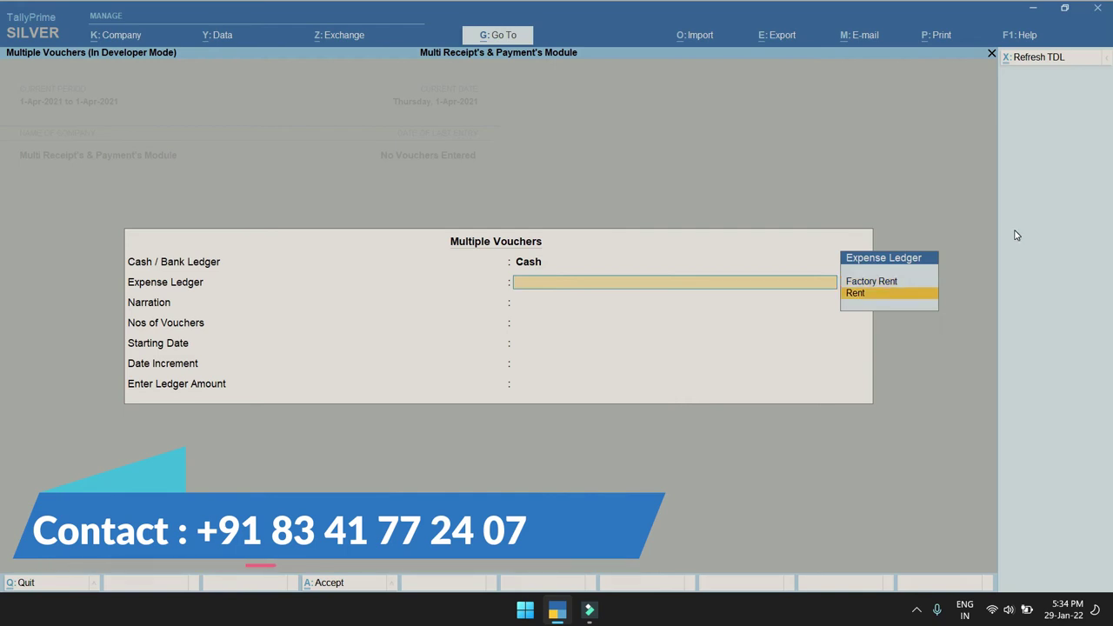
key(Up)
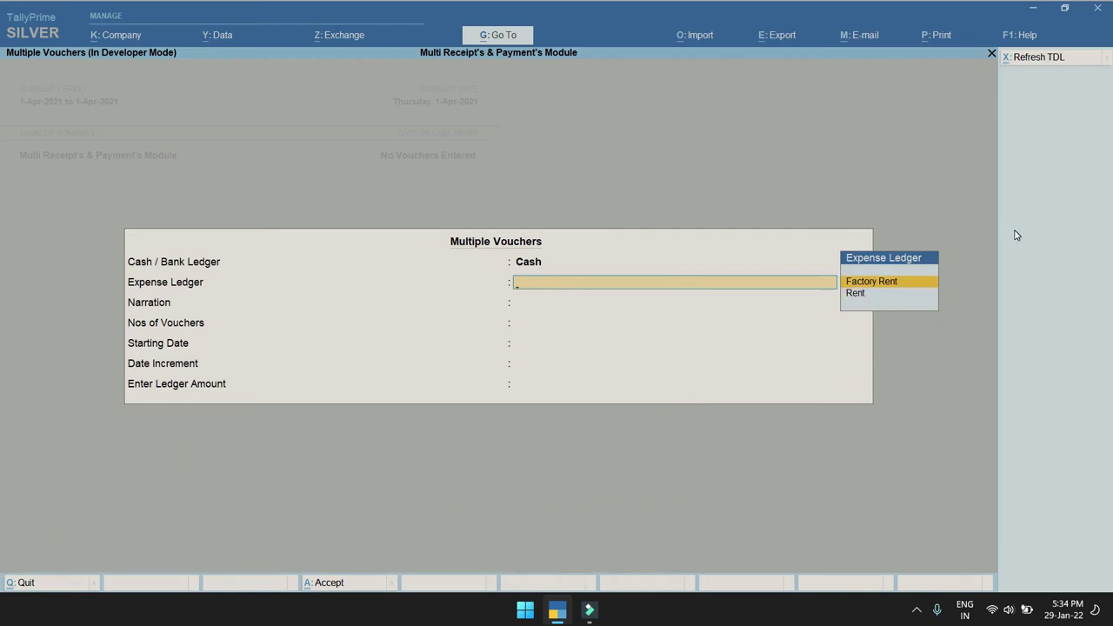
key(Down)
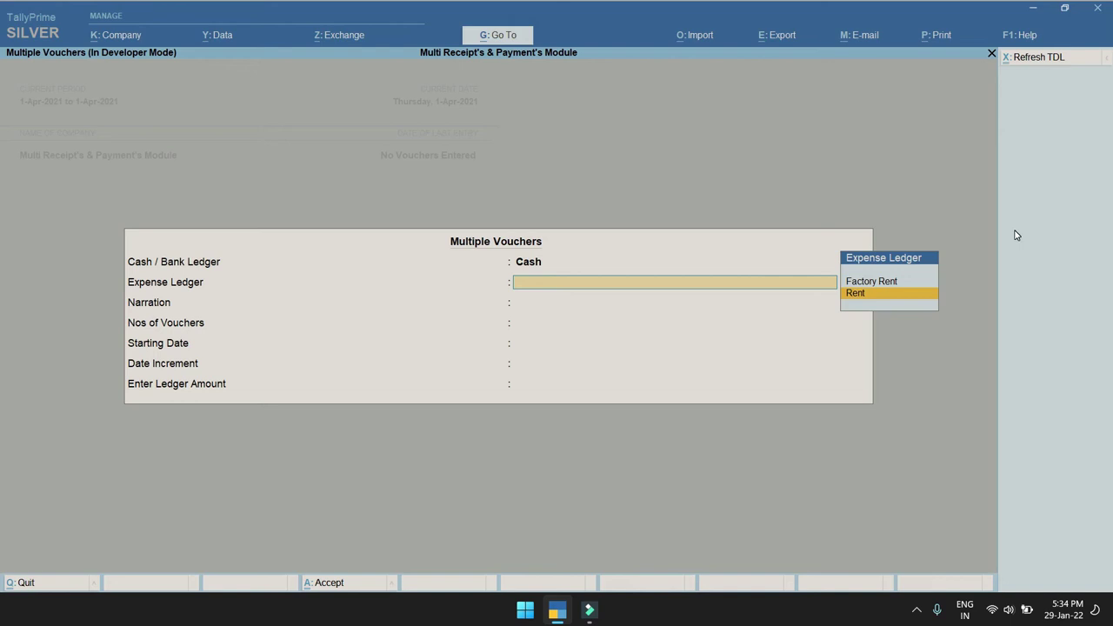
key(alt+c)
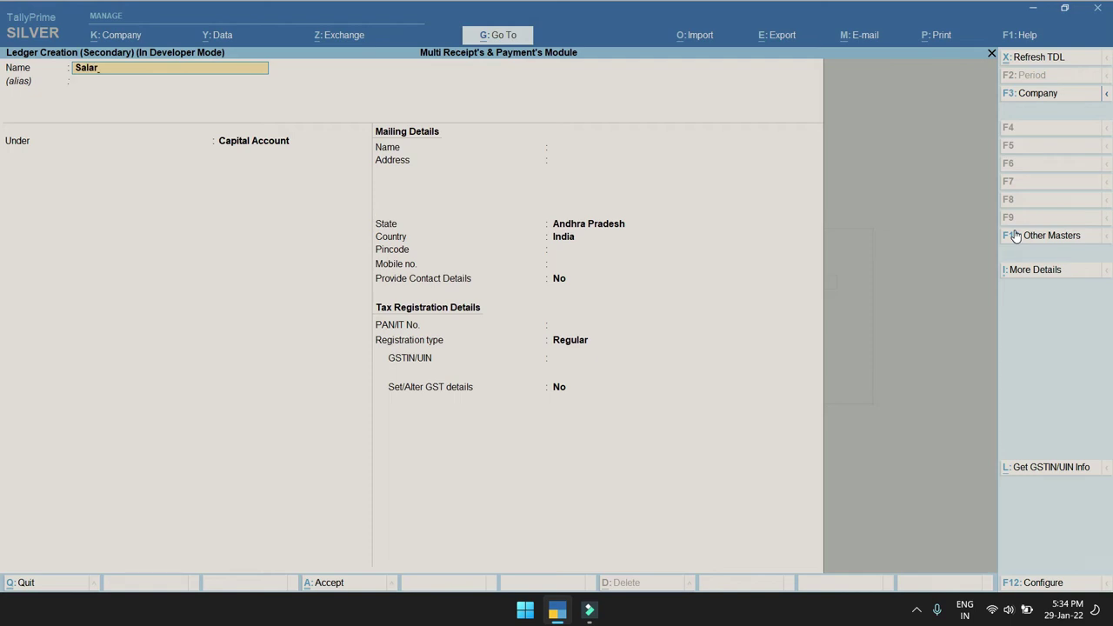
text(Salary)
key(Return)
key(Return)
text(in)
key(Down)
key(Down)
key(Up)
key(Up)
key(Down)
key(Return)
key(ctrl+a)
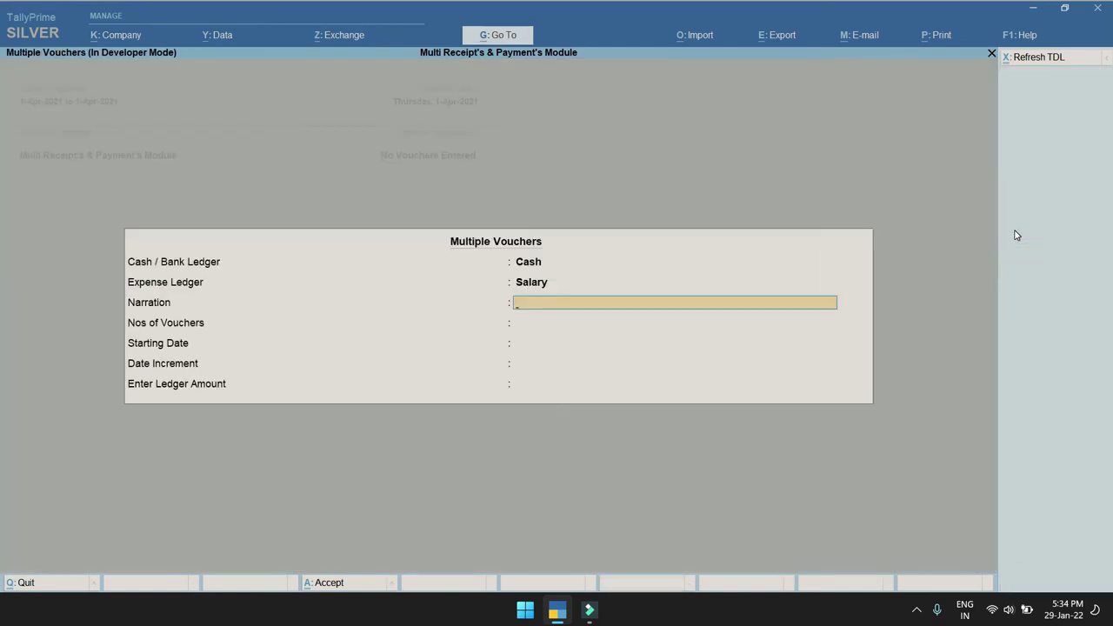
- Change the expense ledger from Salary to Rent and enter the narration Dfdfd
key(BackSpace)
key(Up)
key(Up)
key(Down)
key(Return)
text(Dfdfd)
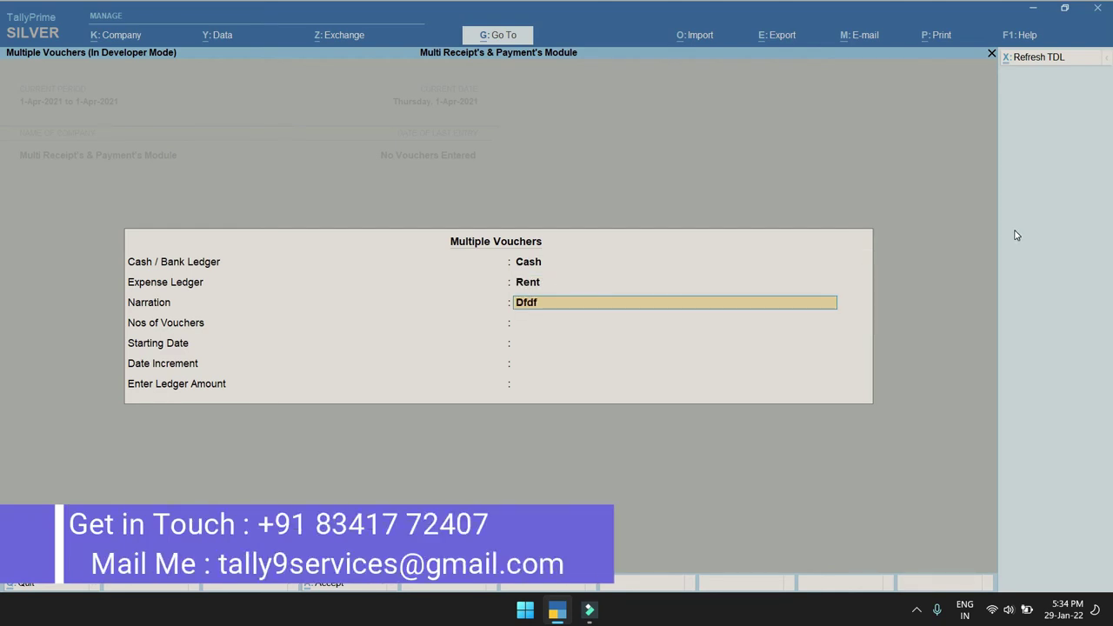
key(Return)
- Generate 12 vouchers starting on 1-Apr-2021 with a Daily date increment and a ledger amount of 1,100
text(12)
key(Return)
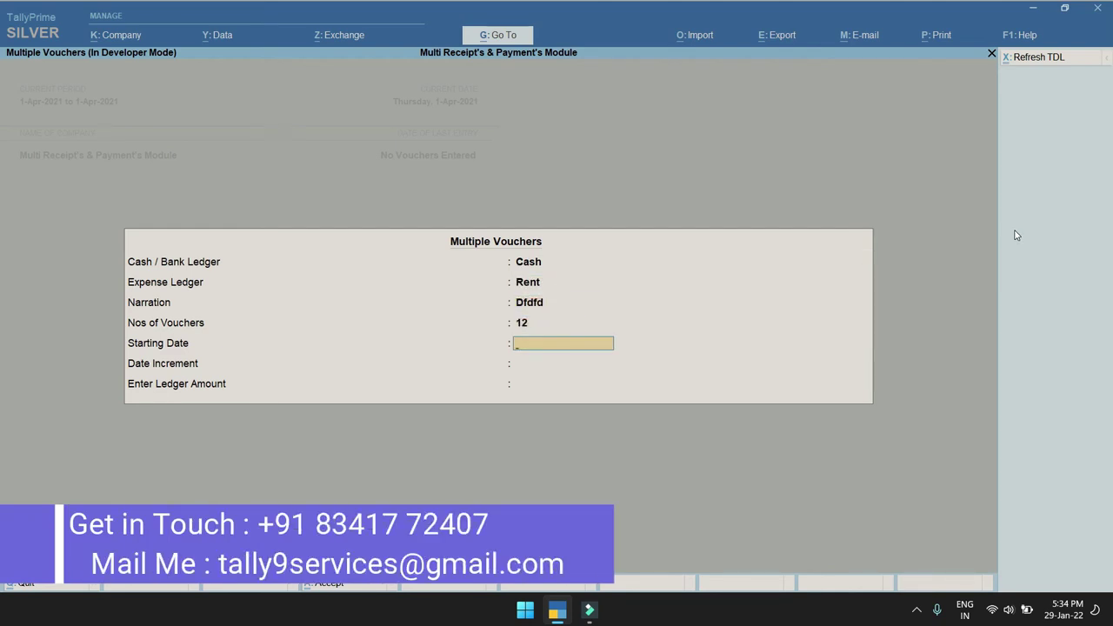
text(1-Apr-2021)
key(Return)
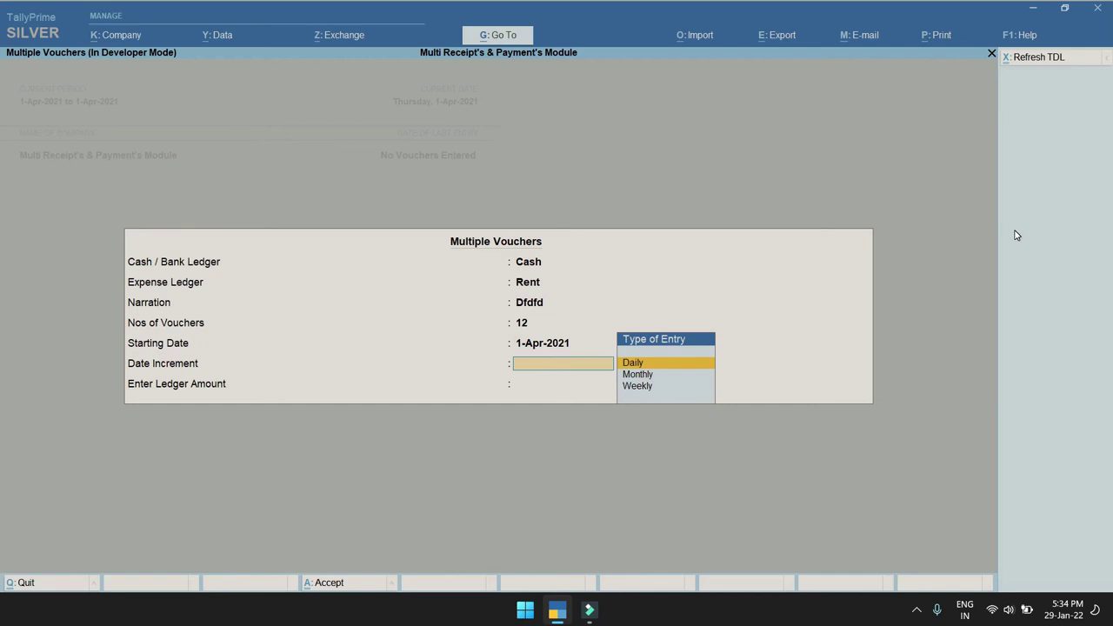
key(Down)
key(Down)
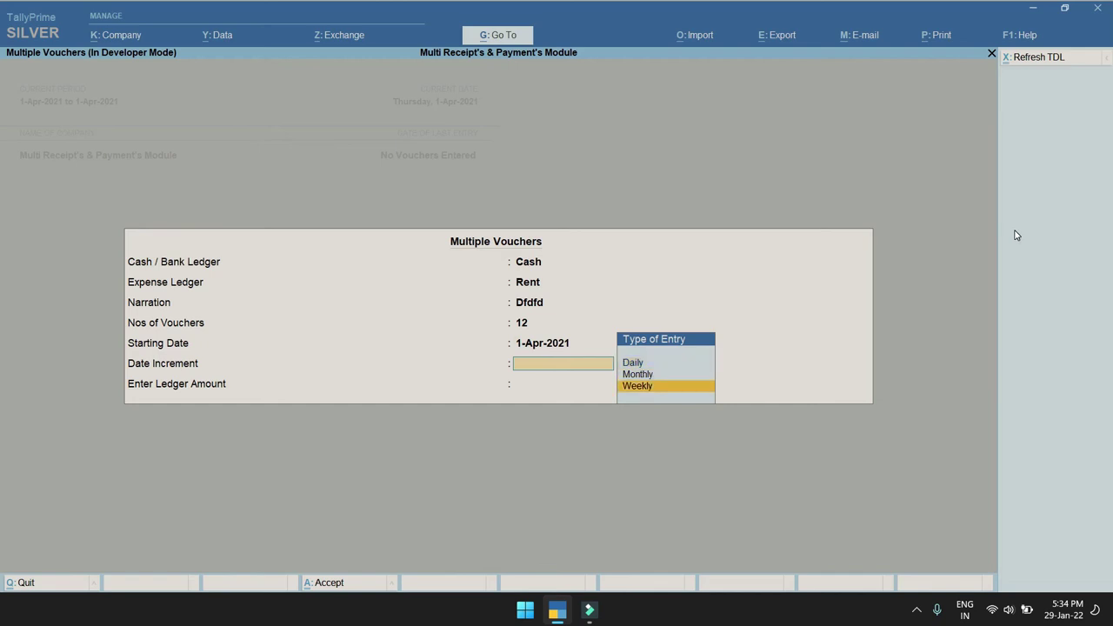
key(Up)
key(Up)
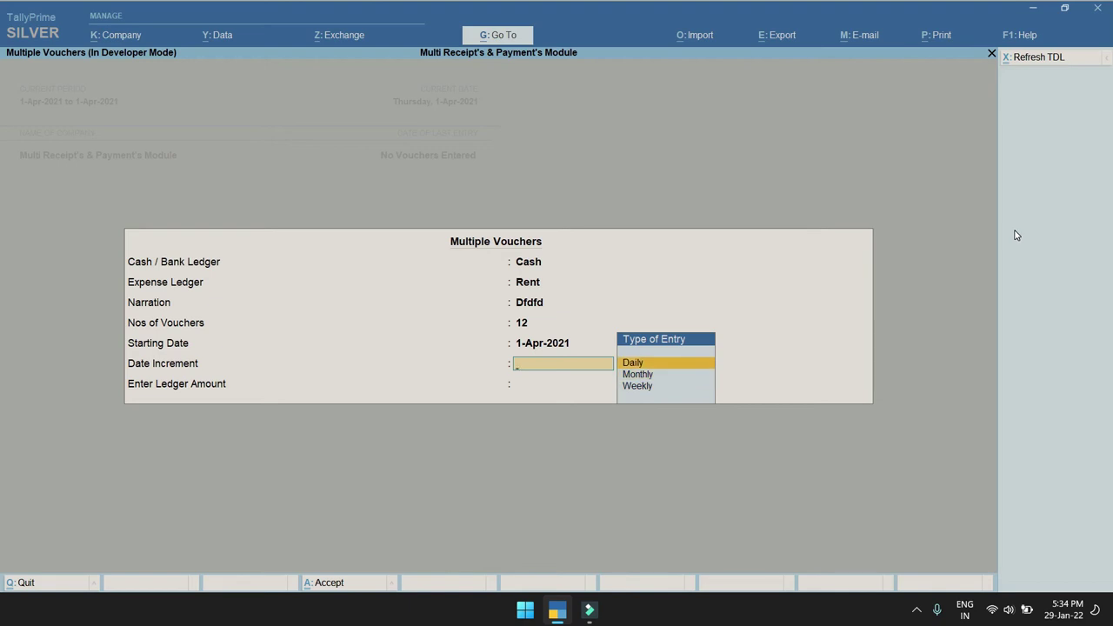
key(Return)
text(1100)
key(Return)
key(Return)
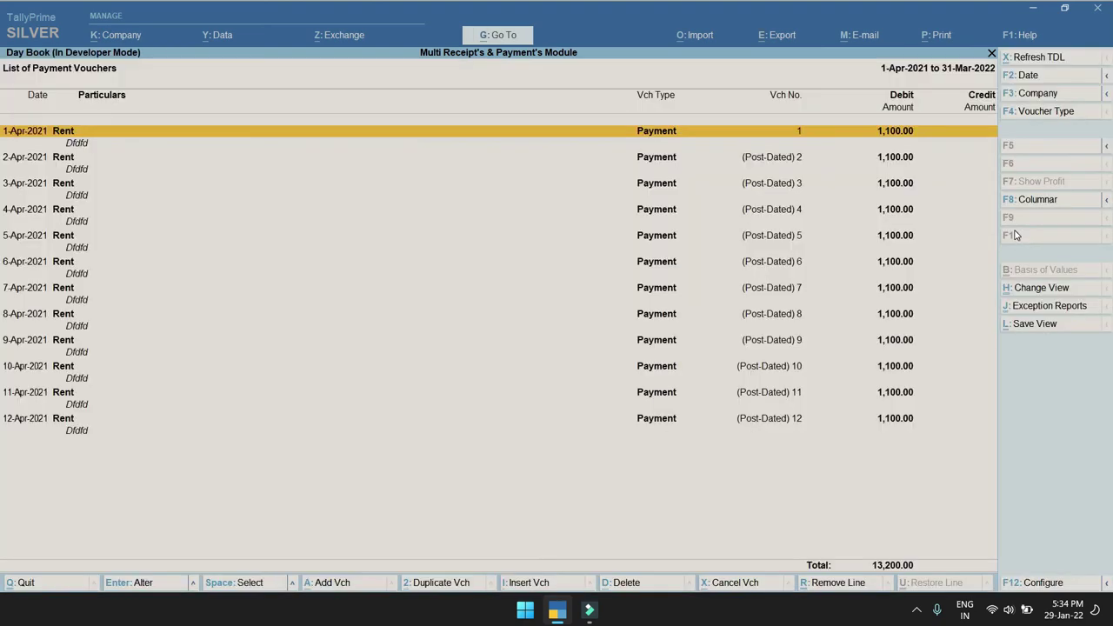
- Leave the list of payment vouchers and open the Day Book for 1-Apr-2021 to 31-Mar-2022
key(Escape)
key(Escape)
key(Down)
key(Down)
key(d)
key(Return)
key(alt+F2)
text(13)
key(Return)
text(313)
key(BackSpace)
text(-3)
key(Return)
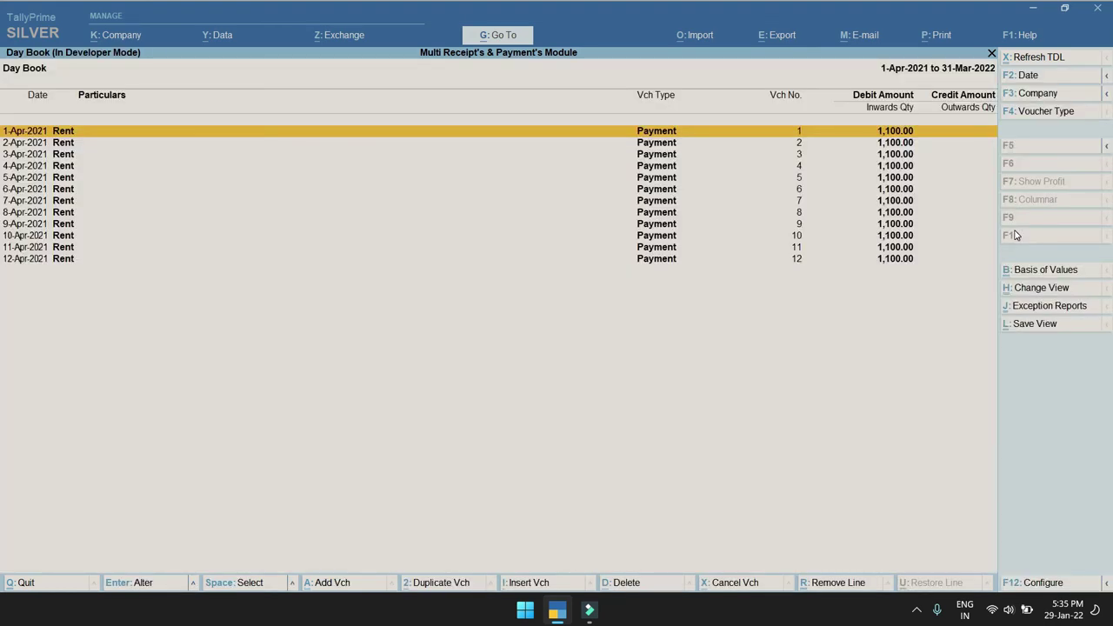
- Open the 8-Apr-2021 rent payment voucher to check its entries, and leave the Day Book
key(Down)
key(Down)
key(Down)
key(Down)
key(Down)
key(Down)
key(Down)
key(Return)
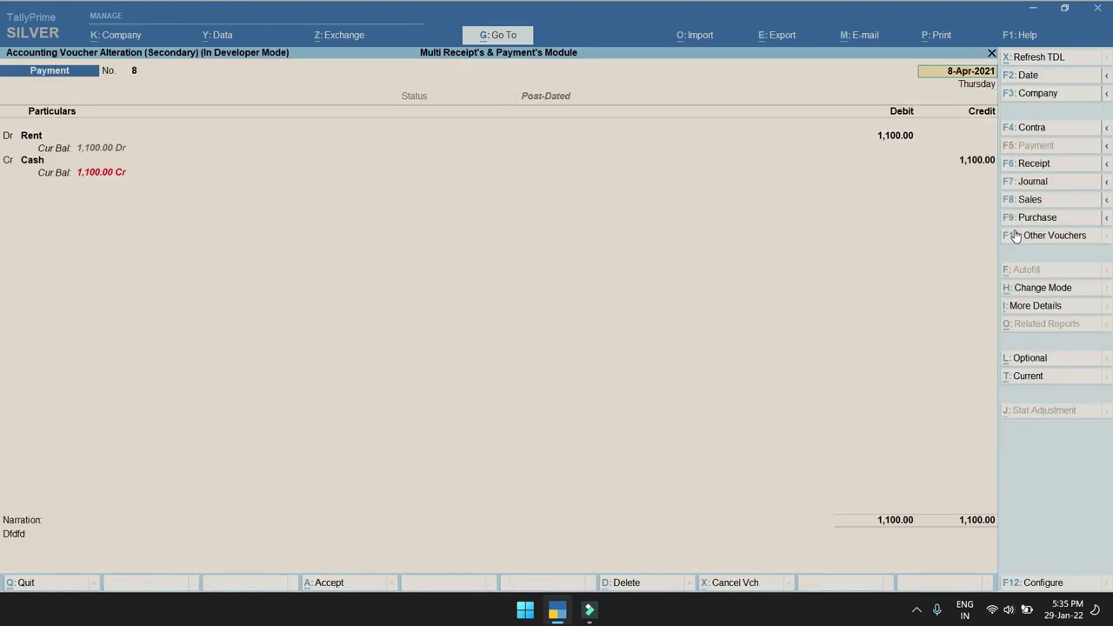
key(Escape)
key(Escape)
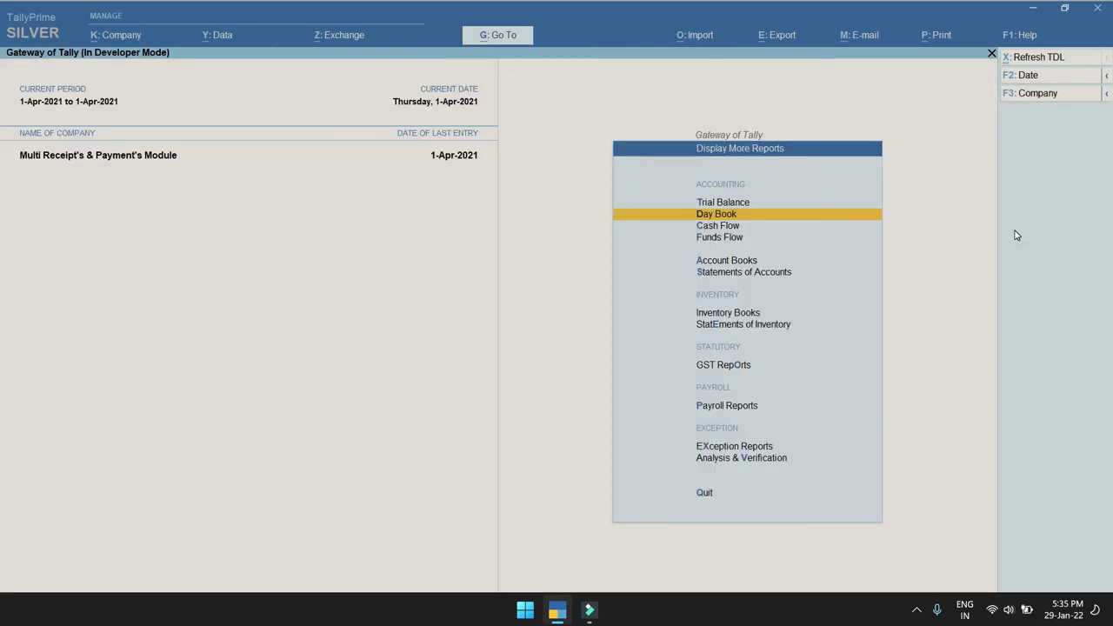
- Return to the Multi Receipt's & Payment's Module and open the Different Amount Entries form for multiple payments
key(Escape)
key(Up)
key(Up)
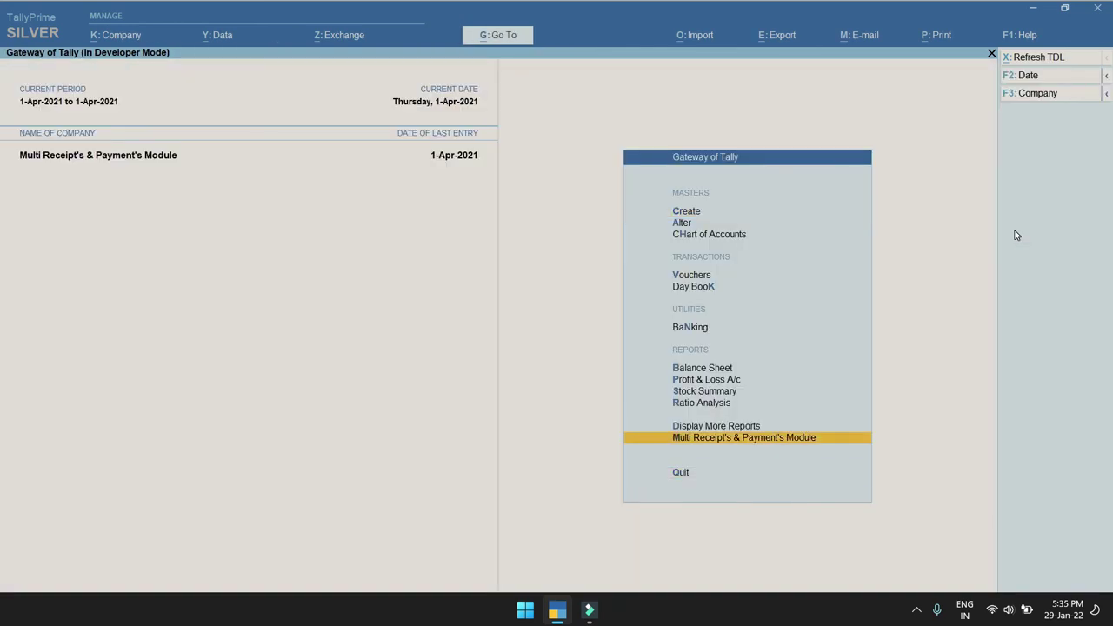
key(Return)
key(Up)
key(Up)
key(Return)
key(Down)
key(Return)
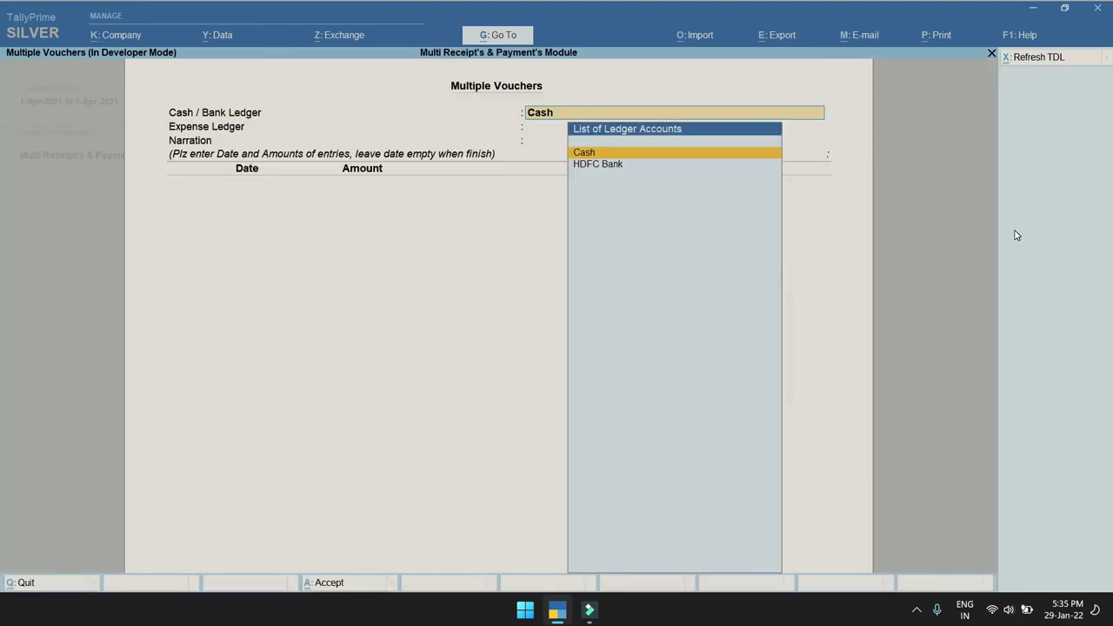
- Set the cash/bank ledger to HDFC Bank, the expense ledger to Rent and the narration to Cgddf
key(Down)
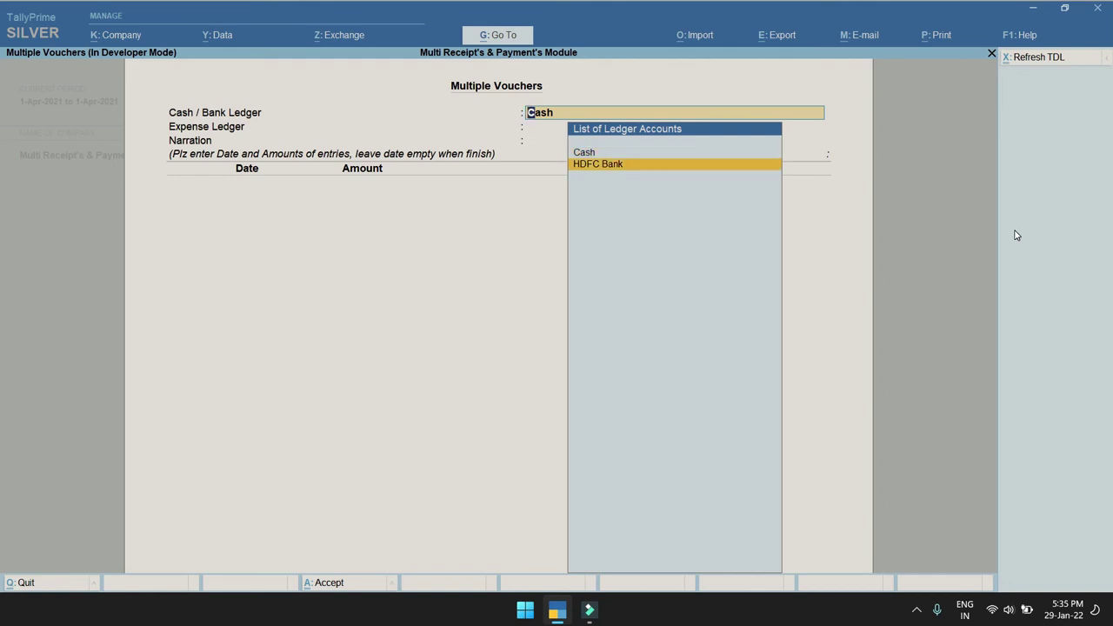
key(Return)
key(Down)
key(Return)
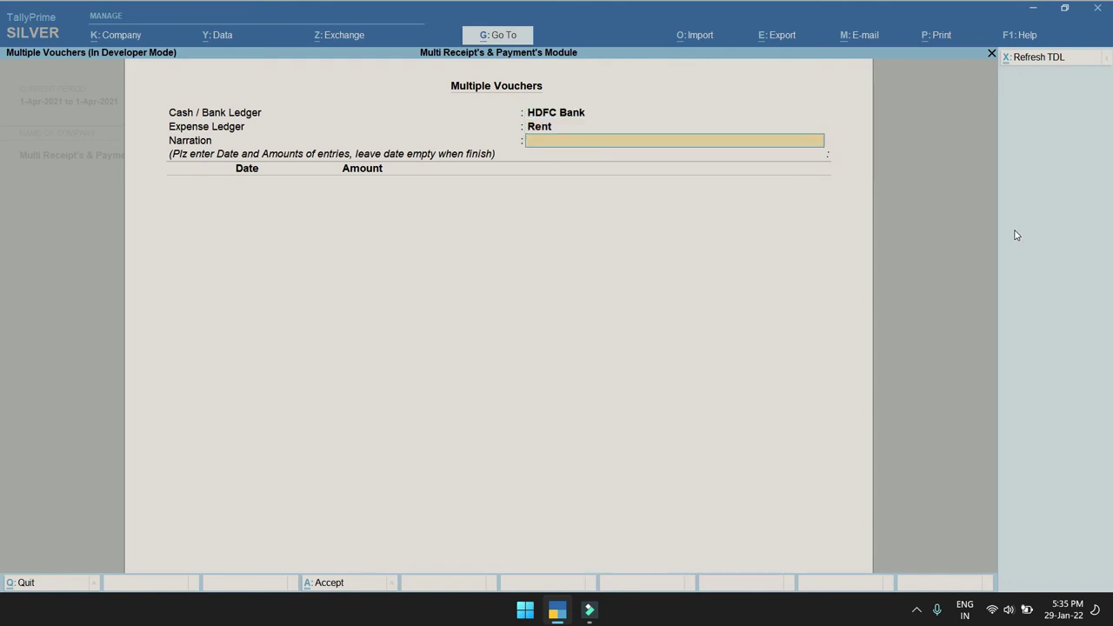
text(Cgddf)
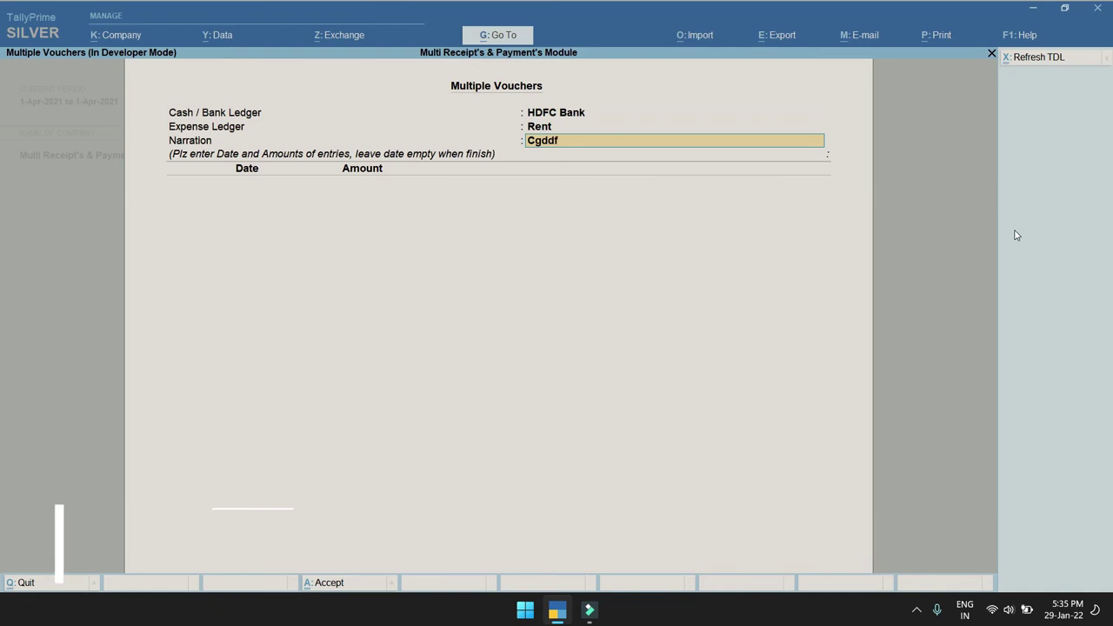
key(Return)
- Add payment rows of 5.00 on 1-Apr-2021 and 1,540 on 1-May-2021, end the list with an empty date and accept the form
text(1)
key(Return)
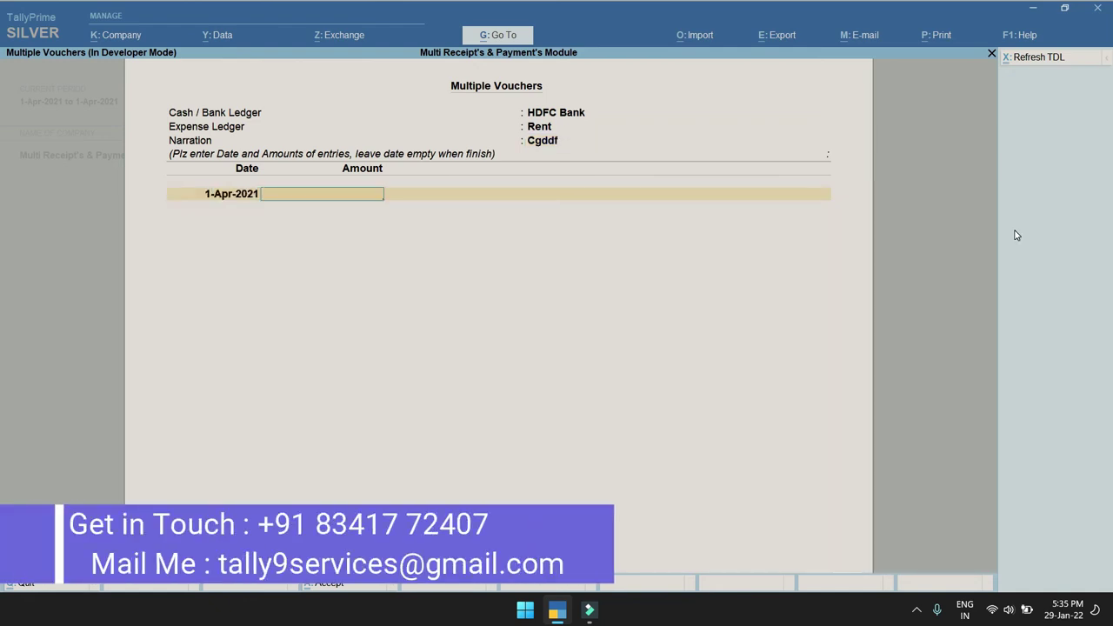
key(Return)
key(Return)
text(1,540)
key(Return)
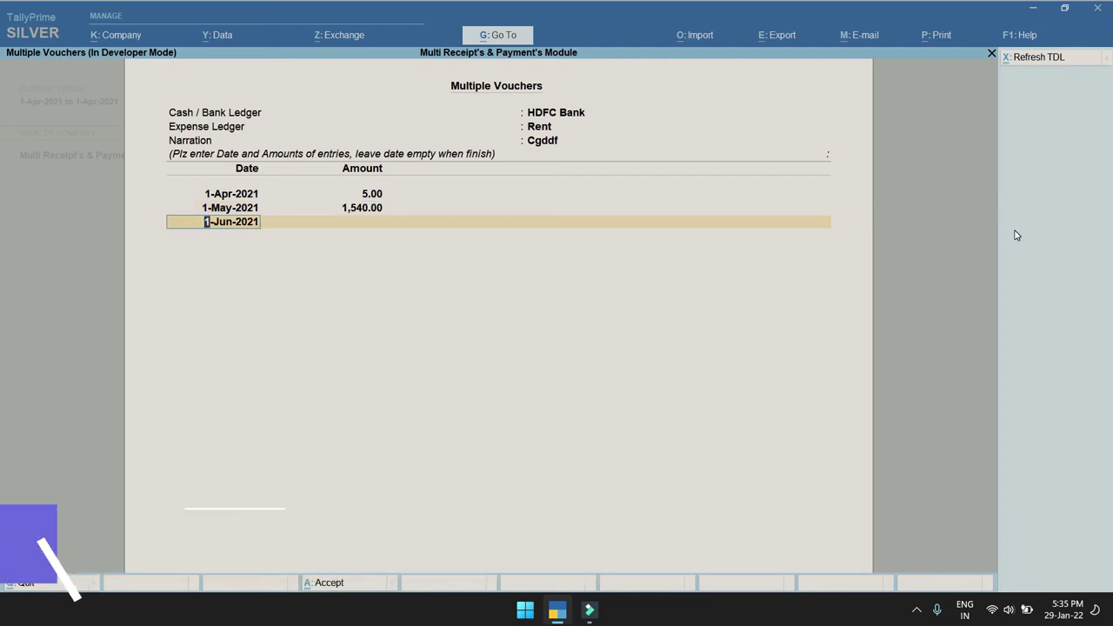
key(BackSpace)
key(Return)
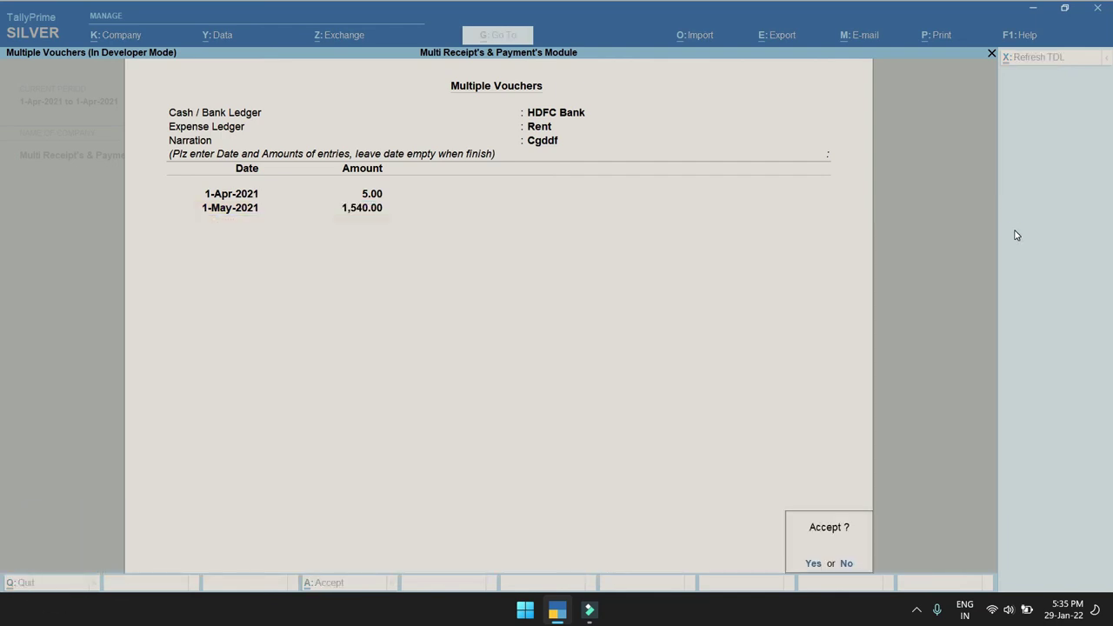
key(Return)
- Leave the payments module and open the Day Book with its period extended to 31-3
key(Escape)
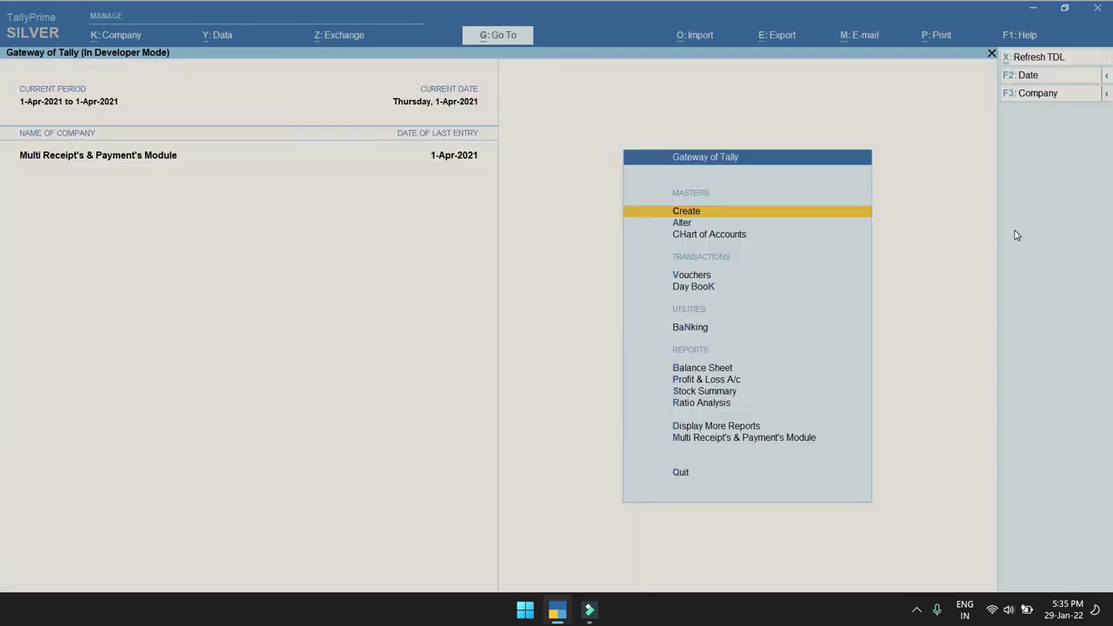
key(k)
key(F2)
key(Return)
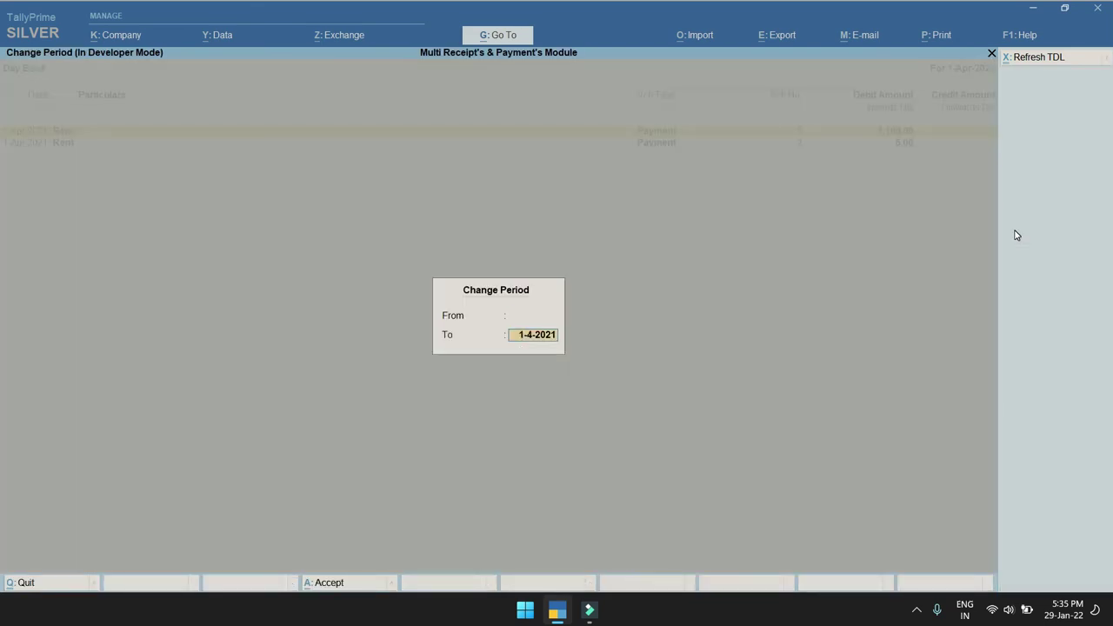
key(Return)
key(alt+F2)
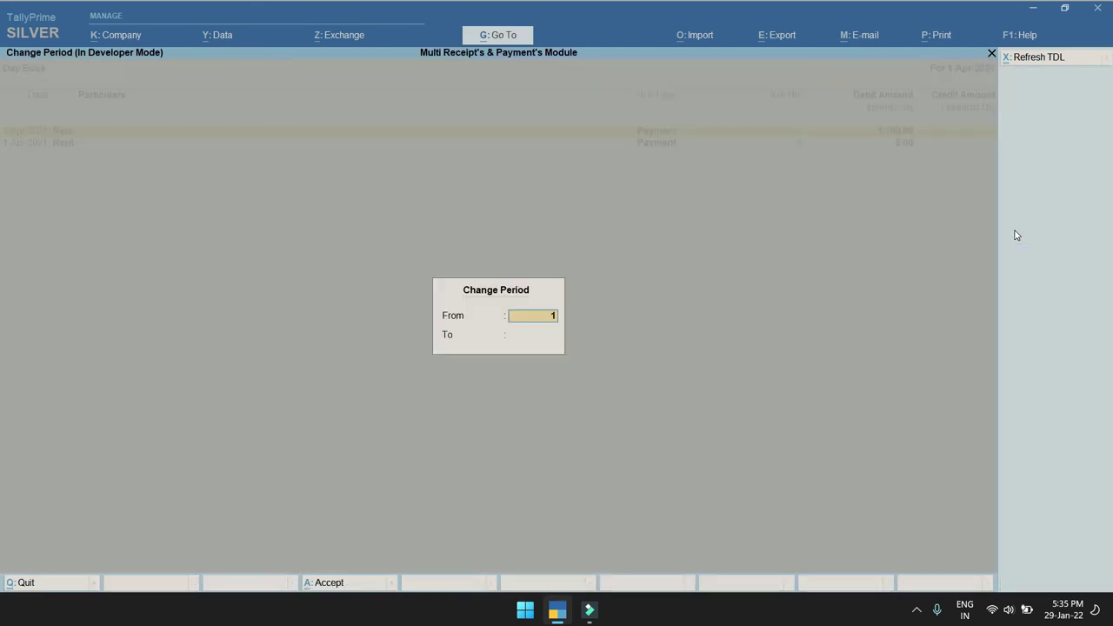
text(31-3)
key(Return)
- Delete all vouchers in the Day Book at once and return to the Gateway of Tally
key(ctrl+space)
key(alt+d)
key(Return)
key(Escape)
key(Escape)
key(Escape)
key(Escape)
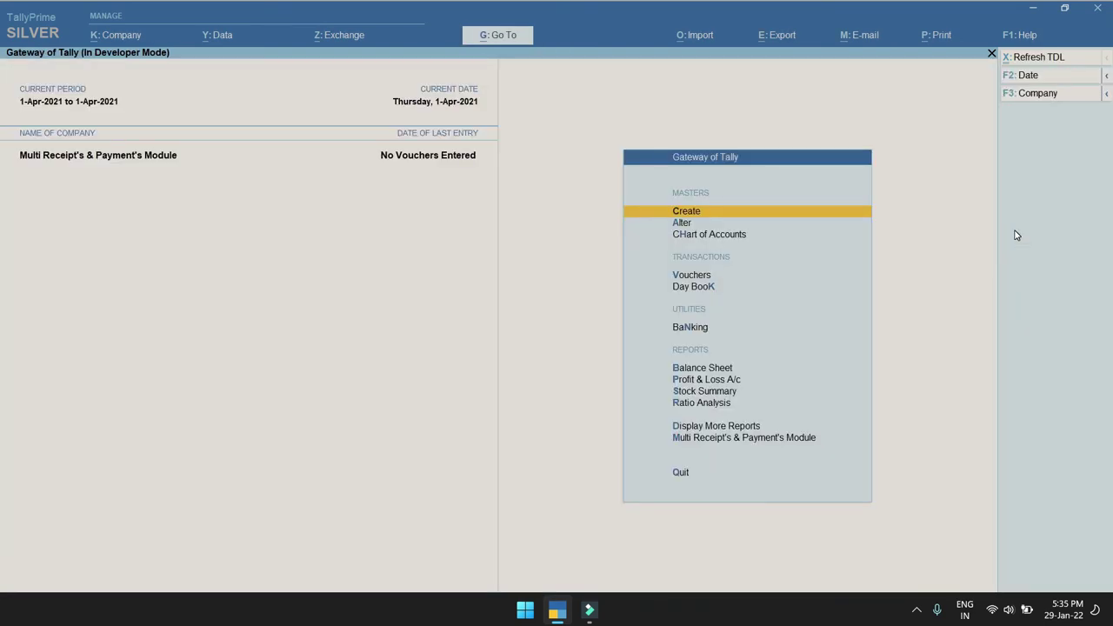
- Return to the Gateway of Tally and open the Multiple Receipts form of the Multi Receipt's & Payment's Module
key(k)
key(Escape)
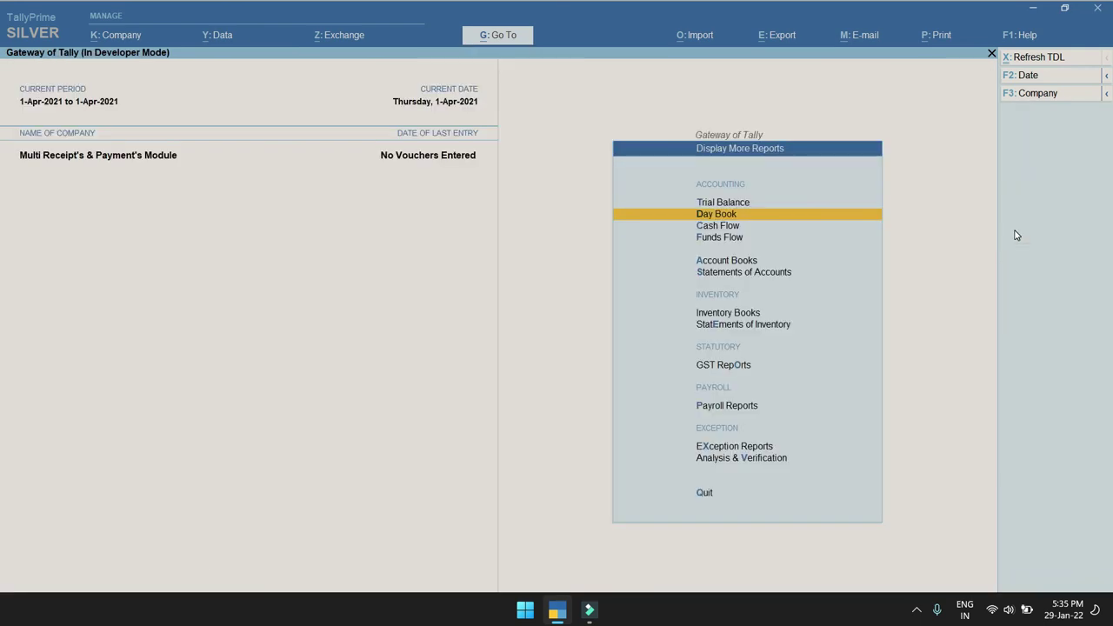
key(Escape)
key(Escape)
key(Escape)
key(Up)
key(Up)
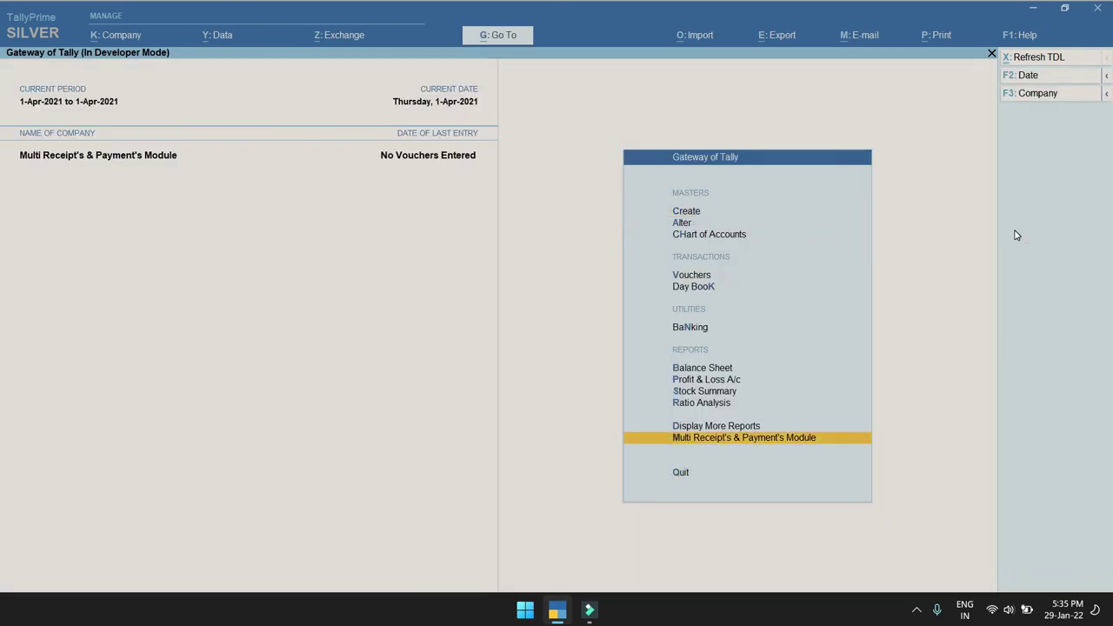
key(Return)
key(Return)
key(Return)
- Set the cash/bank ledger to Cash and the income ledger to Room Rent Rec
key(Down)
key(Up)
key(Return)
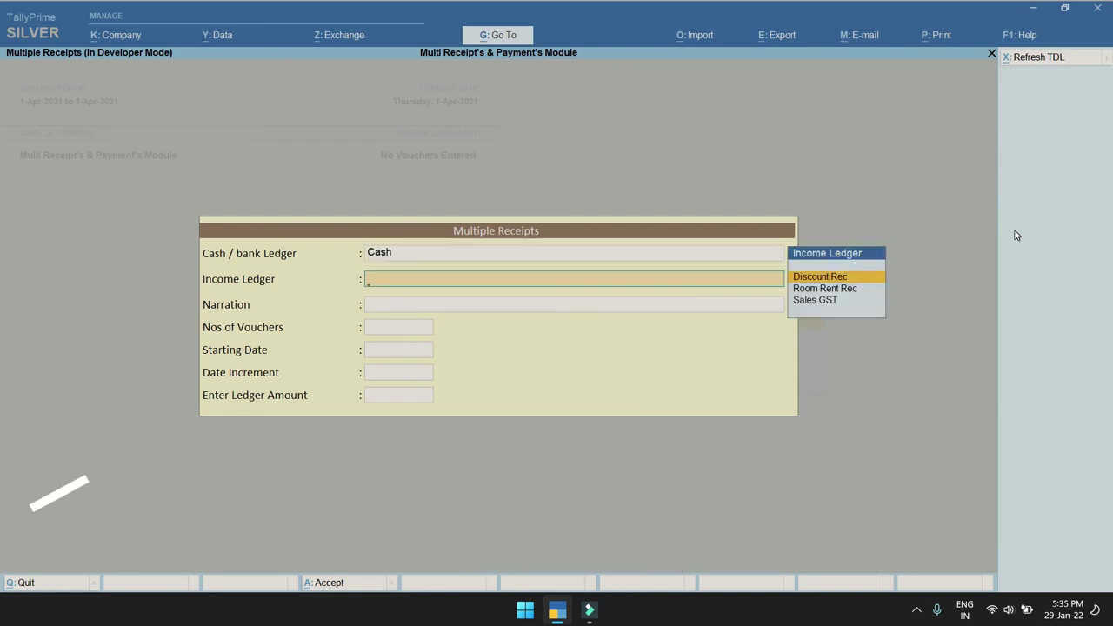
key(Down)
key(Return)
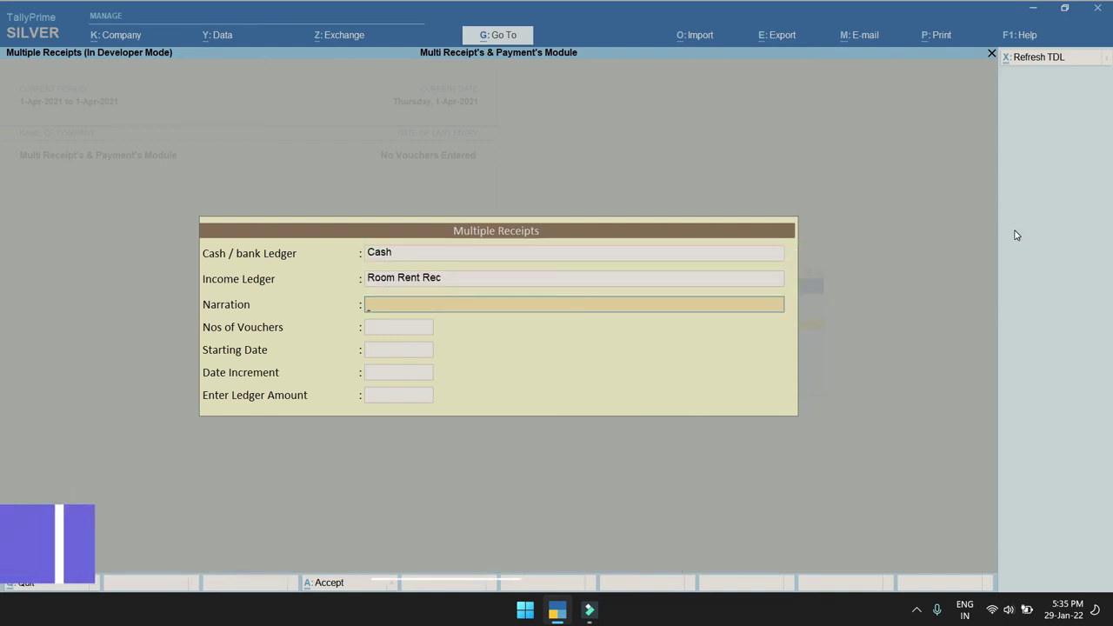
- Generate 250 daily receipt vouchers of 1560 each starting 1-Apr-2021, with the narration Dfdfdfdf
text(Dfdfdfdf)
key(Return)
text(250)
key(Return)
text(1.4)
key(Return)
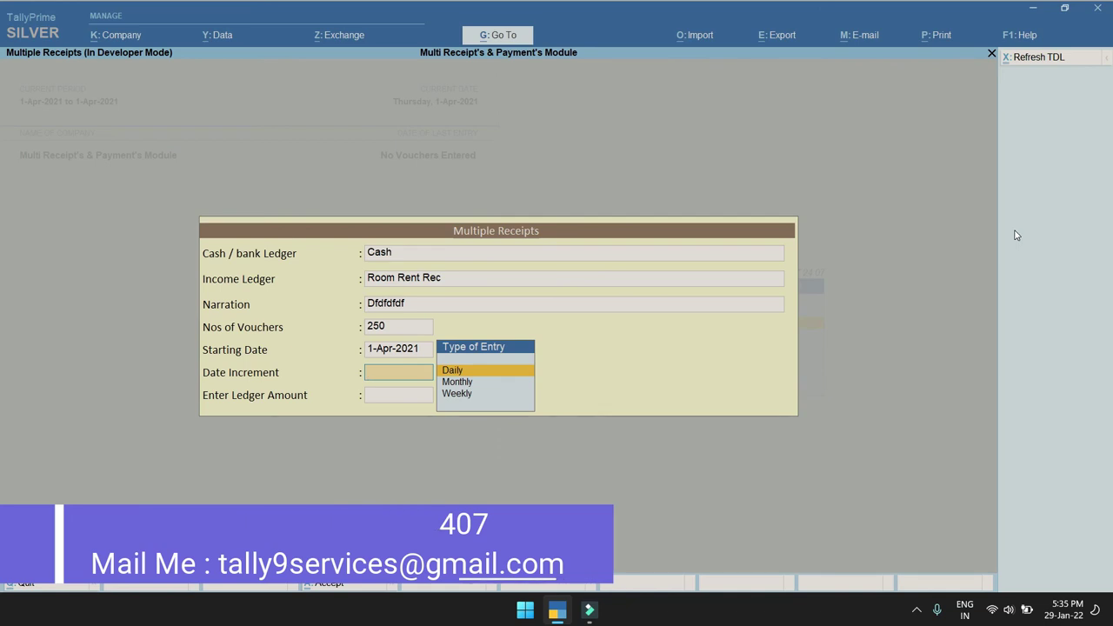
key(Return)
text(1560)
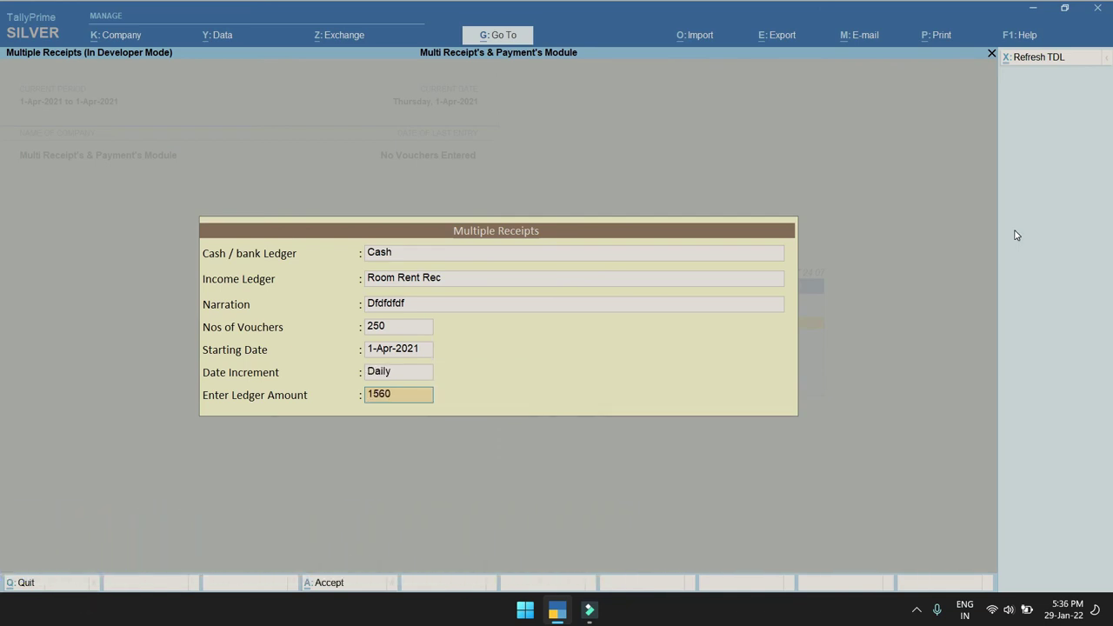
key(Return)
key(Return)
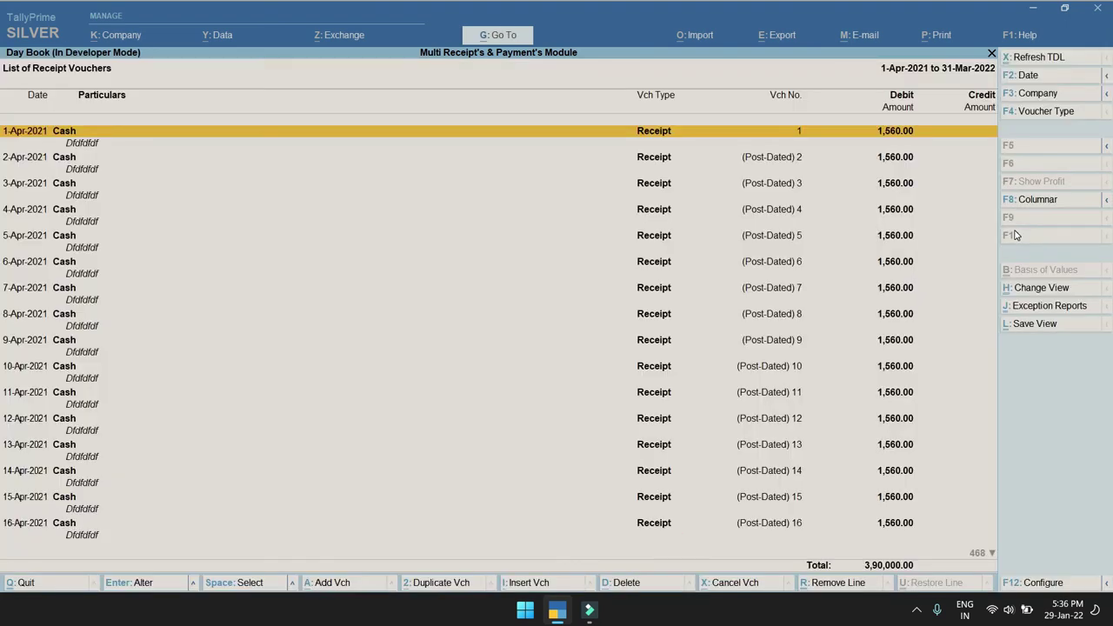
- Leave the list of receipt vouchers and open the Day Book from the further reports
key(Escape)
key(Escape)
key(Home)
key(d)
key(d)
key(alt+F2)
key(Return)
key(Return)
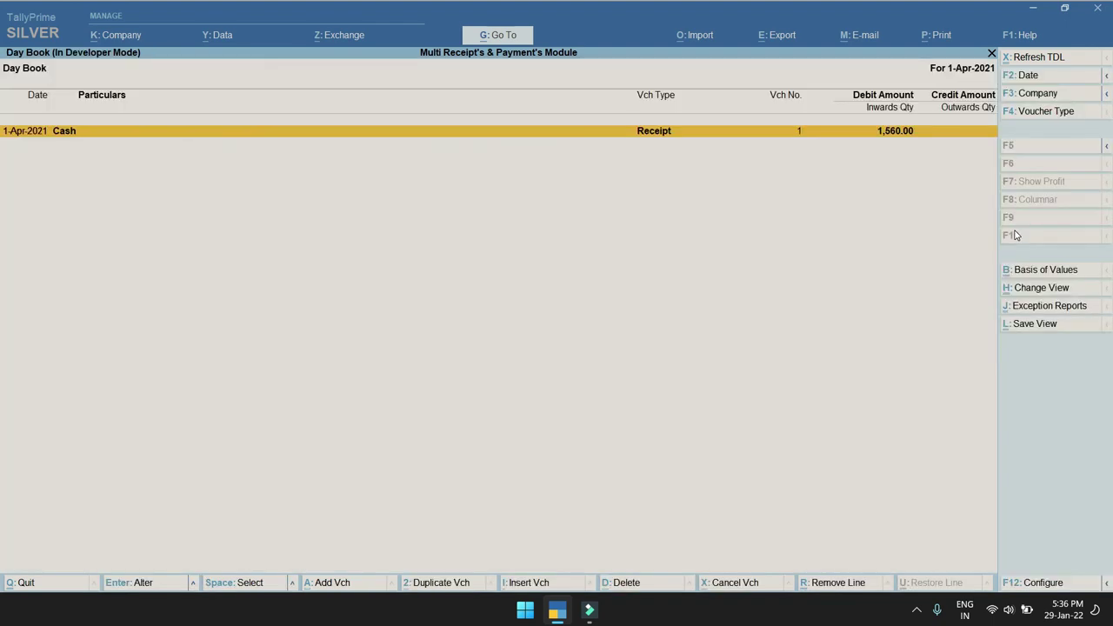
- Set the Day Book period from 1-4 to 31-3
key(alt+F2)
text(1.4)
key(Return)
text(31.3)
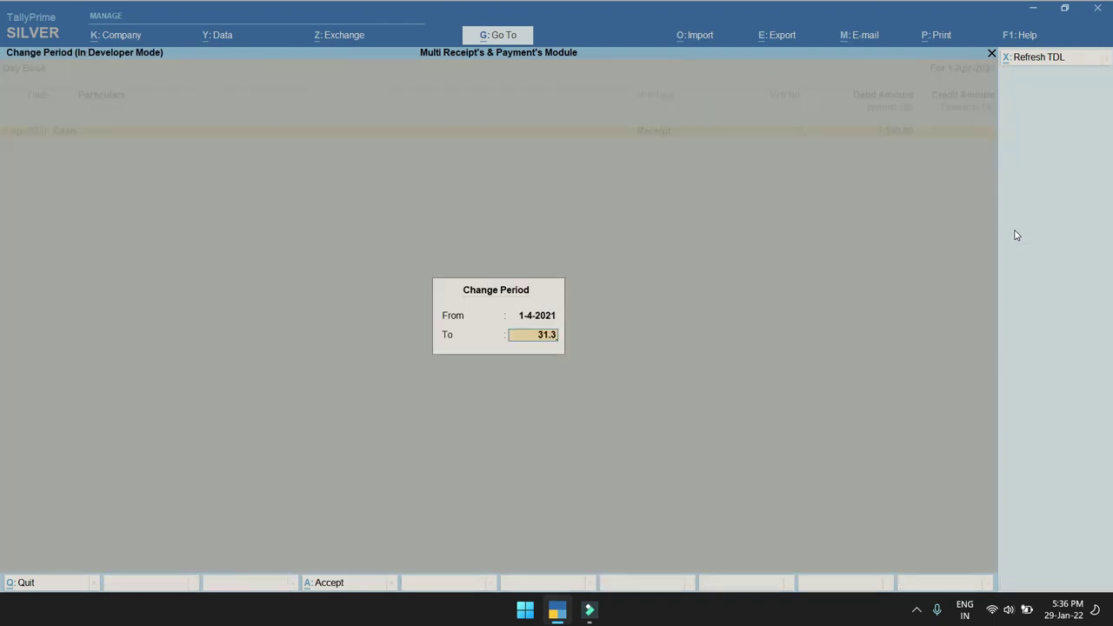
key(Return)
- Review the dates, voucher numbers and amounts of the generated receipts through to the last Day Book entry
key(Down)
key(Down)
key(Down)
key(Down)
key(Down)
key(Down)
key(Down)
key(Down)
key(Down)
key(Down)
key(Down)
key(Down)
key(Down)
key(Down)
key(Down)
key(Down)
key(Down)
key(Down)
key(Down)
key(Down)
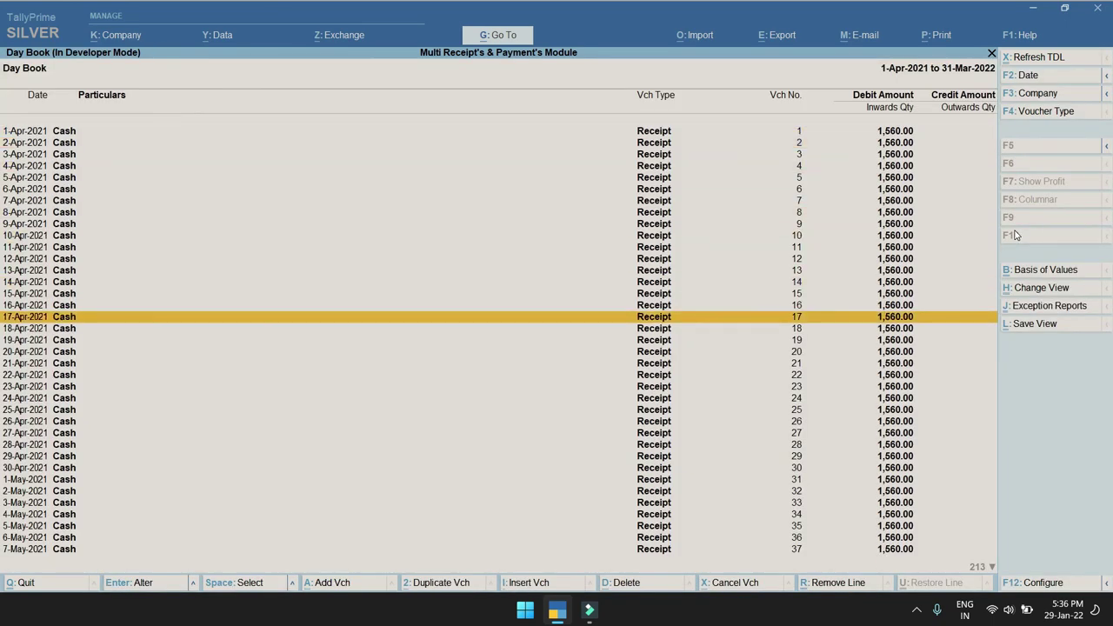
key(Down)
key(Down)
key(Down)
key(Down)
key(Down)
key(Down)
key(Down)
key(Down)
key(Down)
key(Down)
key(Down)
key(Down)
key(Down)
key(Down)
key(Down)
key(Down)
key(Down)
key(Down)
key(Down)
key(Down)
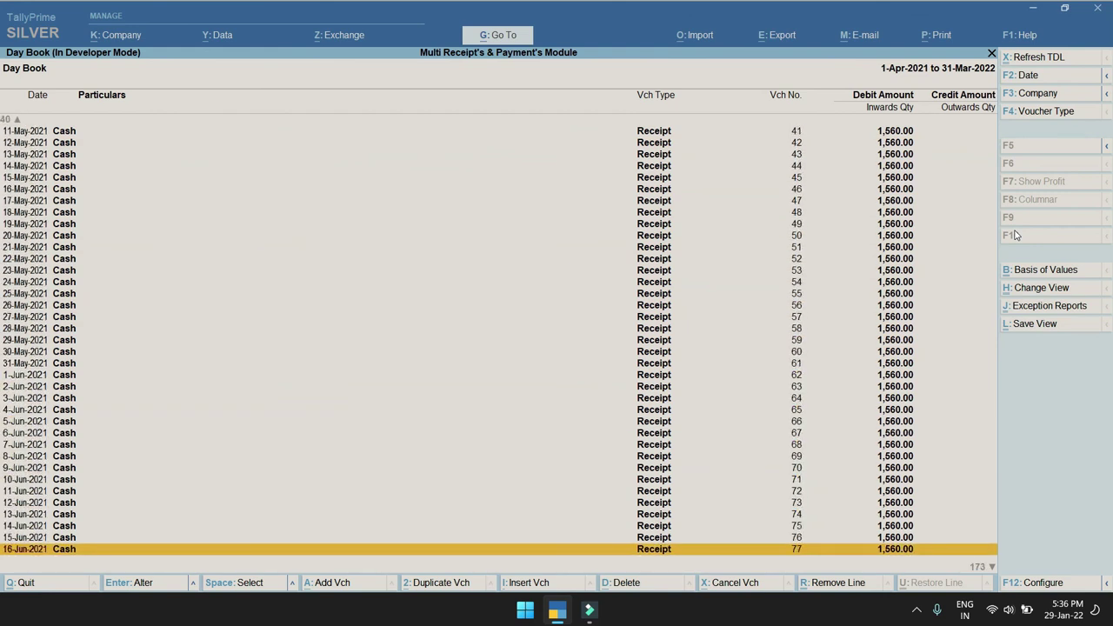
key(Down)
key(Down)
key(Down)
key(Down)
key(Down)
key(Down)
key(Down)
key(Down)
key(Down)
key(Down)
key(Down)
key(Down)
key(Down)
key(Down)
key(Down)
key(Down)
key(Down)
key(Down)
key(Down)
key(Down)
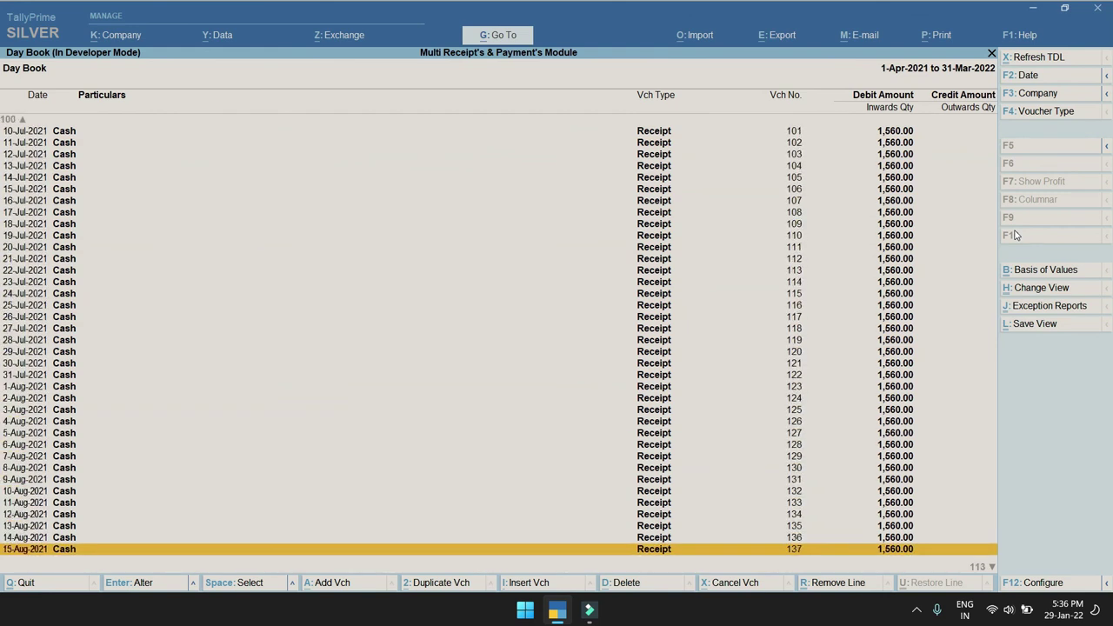
key(Down)
key(Down)
key(Down)
key(Down)
key(Down)
key(Down)
key(Down)
key(Down)
key(Down)
key(Down)
key(Down)
key(Down)
key(Down)
key(Down)
key(Down)
key(Down)
key(Down)
key(Down)
key(Down)
key(Down)
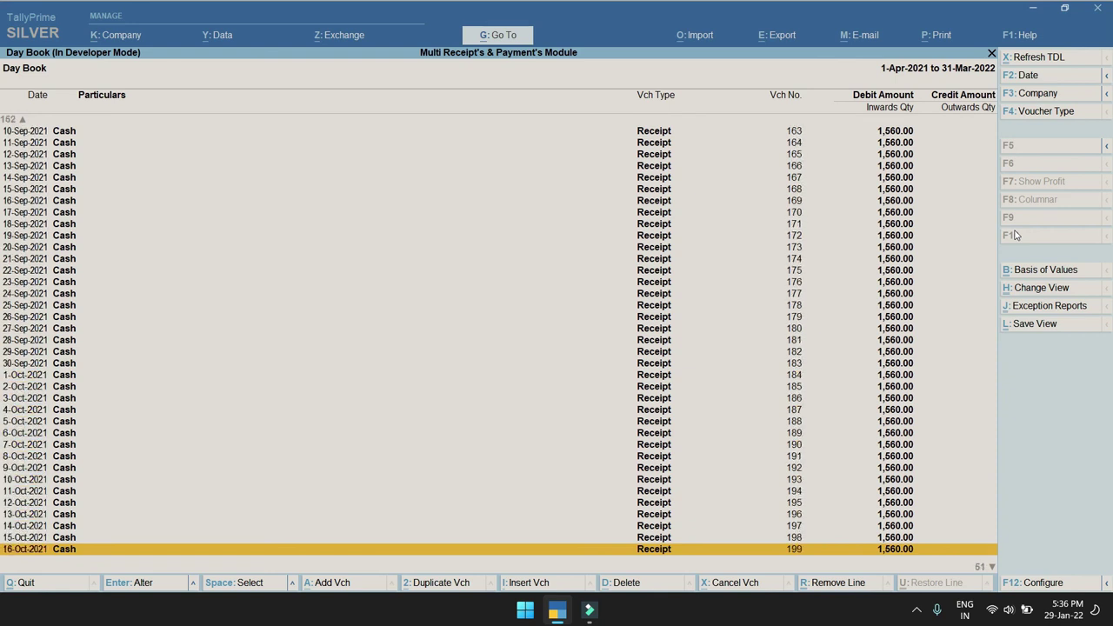
key(Down)
key(Down)
key(Down)
key(Down)
key(Down)
key(Down)
key(Down)
key(Down)
key(Down)
key(Down)
key(Down)
key(Down)
key(Down)
key(Down)
key(Down)
key(Down)
key(Down)
key(Down)
key(Down)
key(Down)
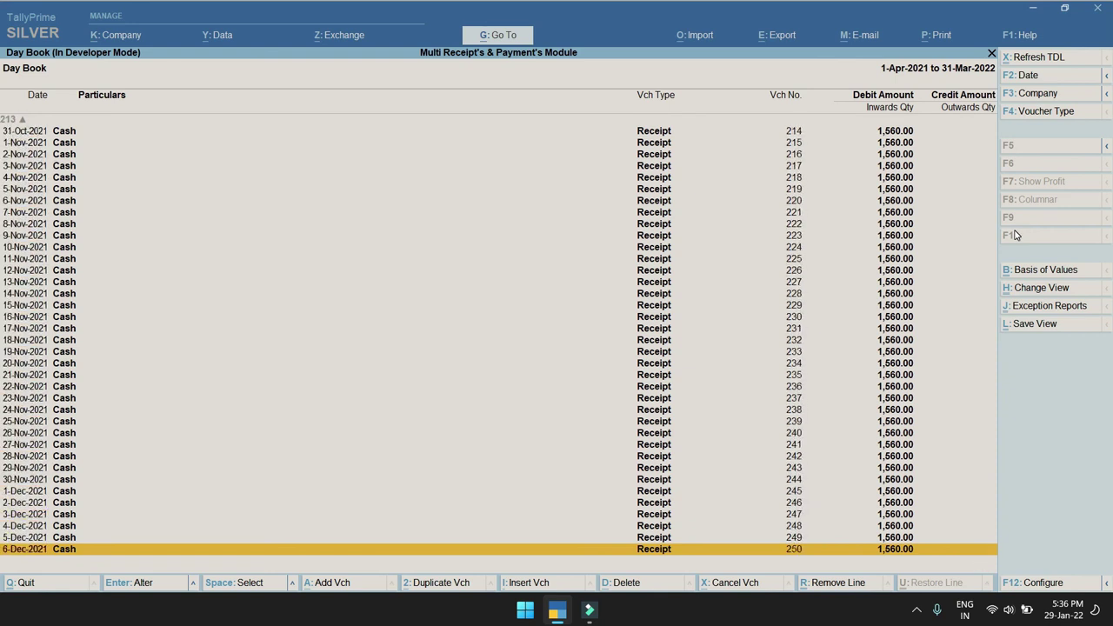
- Select all receipt vouchers in the Day Book, delete them together and return to the Gateway of Tally
key(ctrl+space)
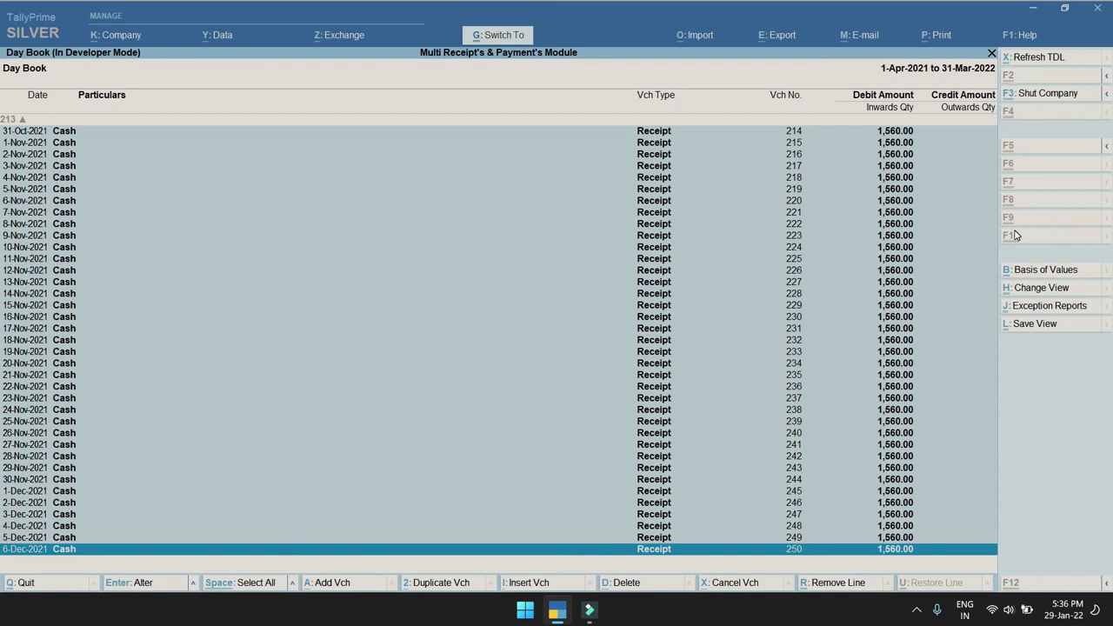
key(ctrl+d)
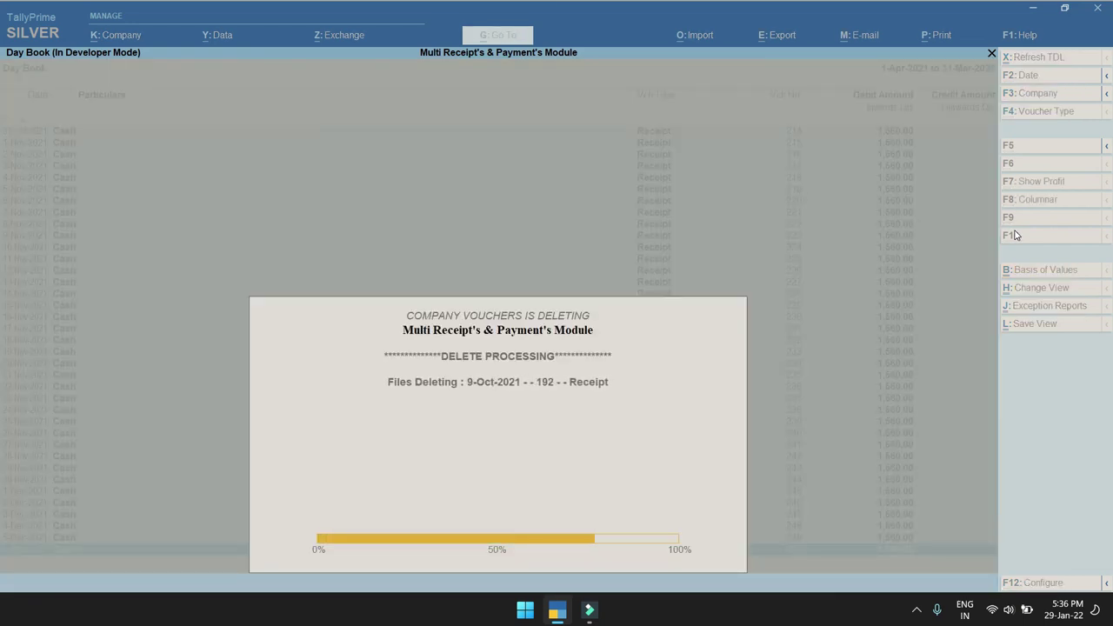
key(Escape)
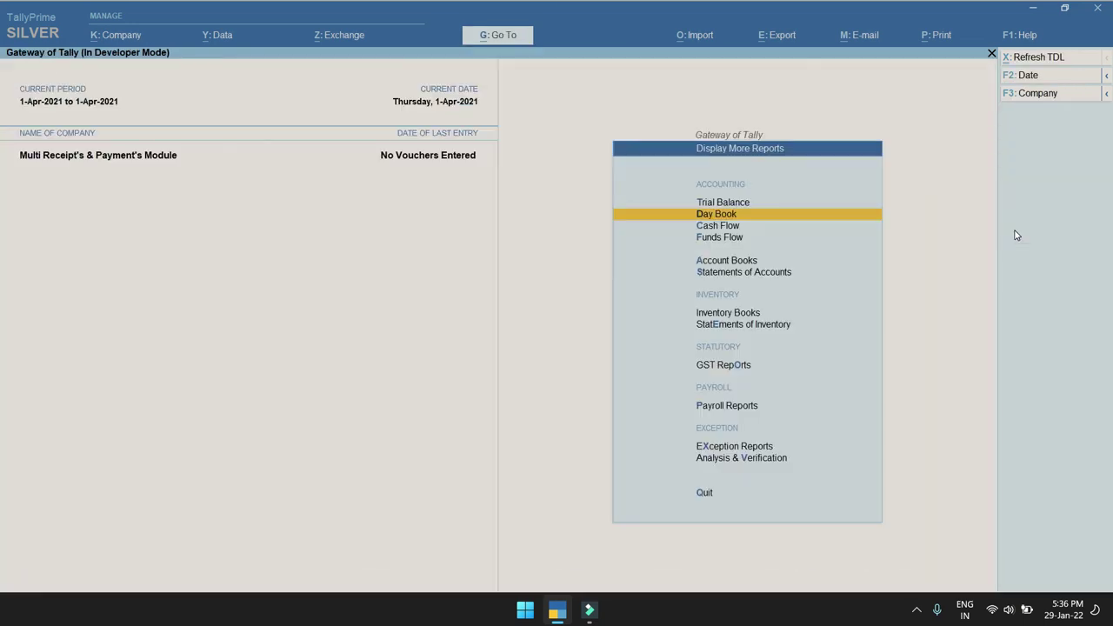
key(Escape)
key(Down)
key(Return)
key(Escape)
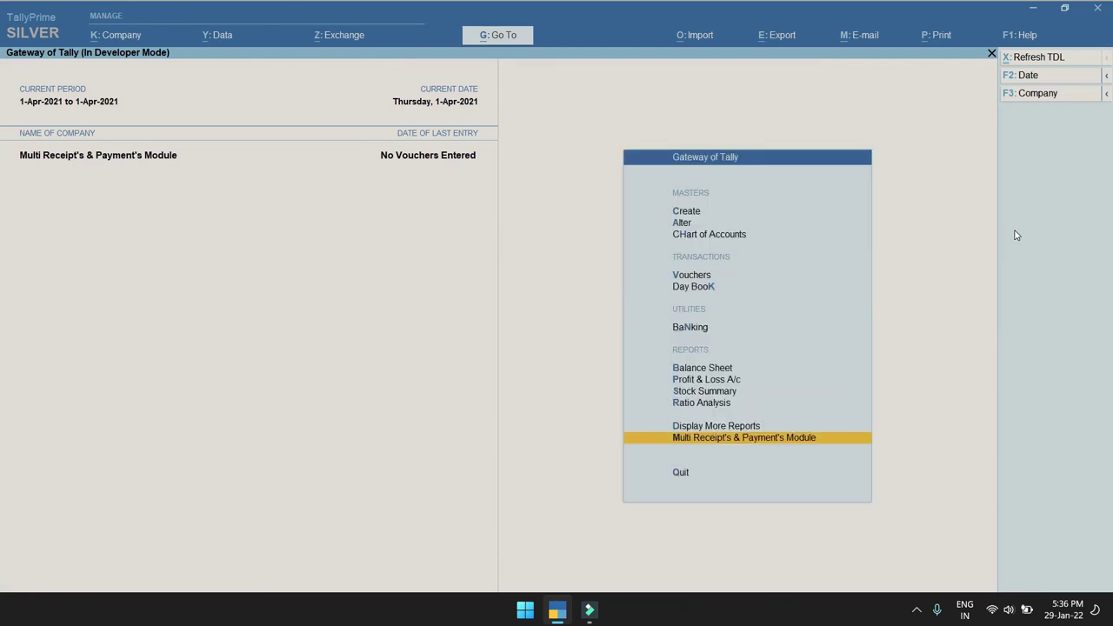
key(ctrl+alt+r)
key(Up)
key(Up)
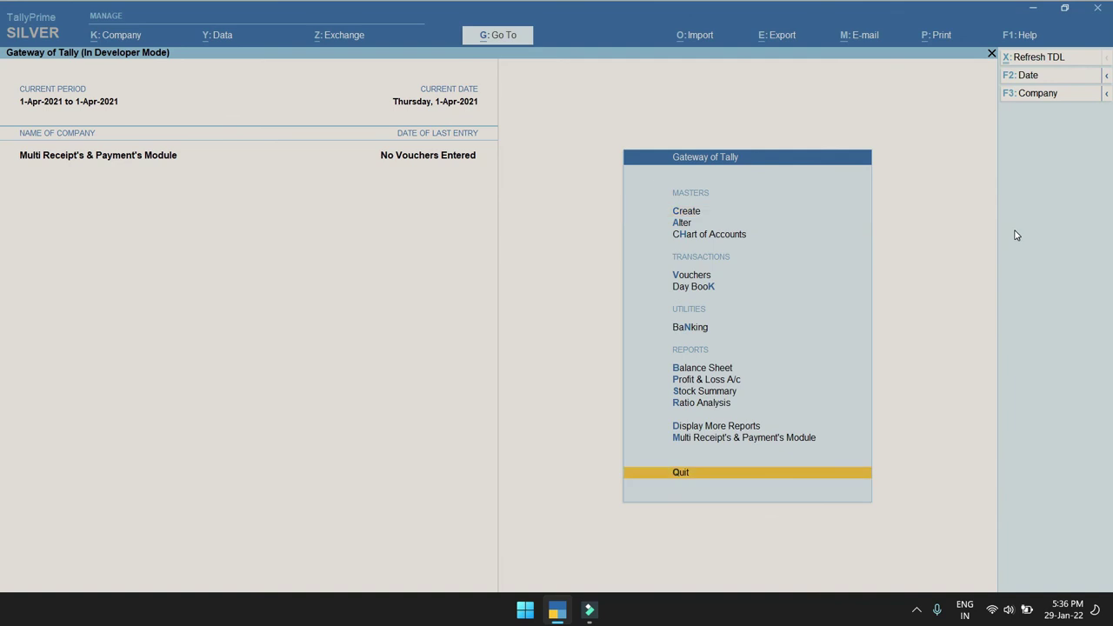
key(ctrl+alt+r)
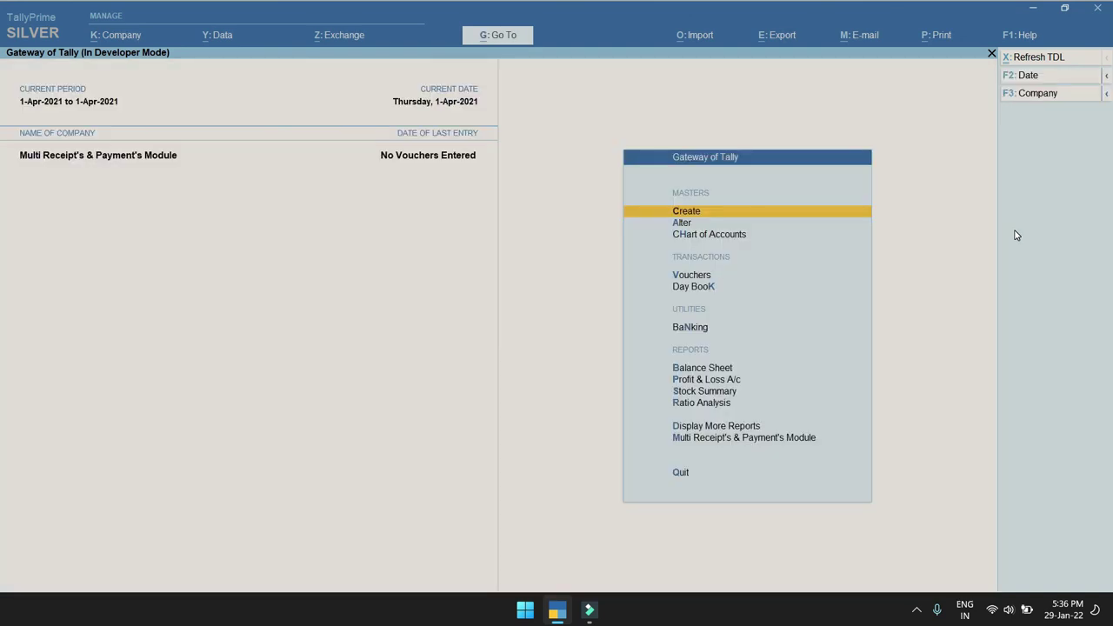